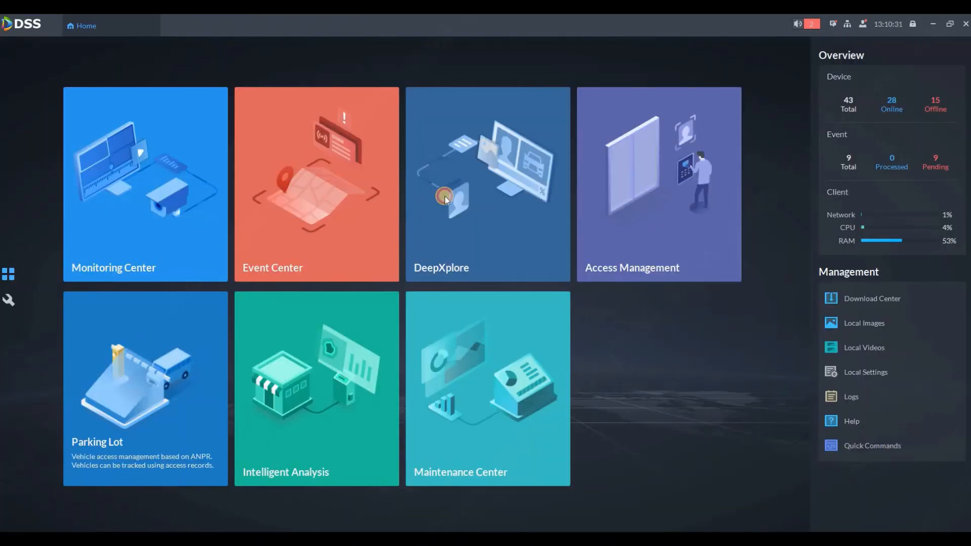
- Open DeepXplore, search today's POS transactions for POS info 2023, and open the record from 12:24:34
click(443, 196)
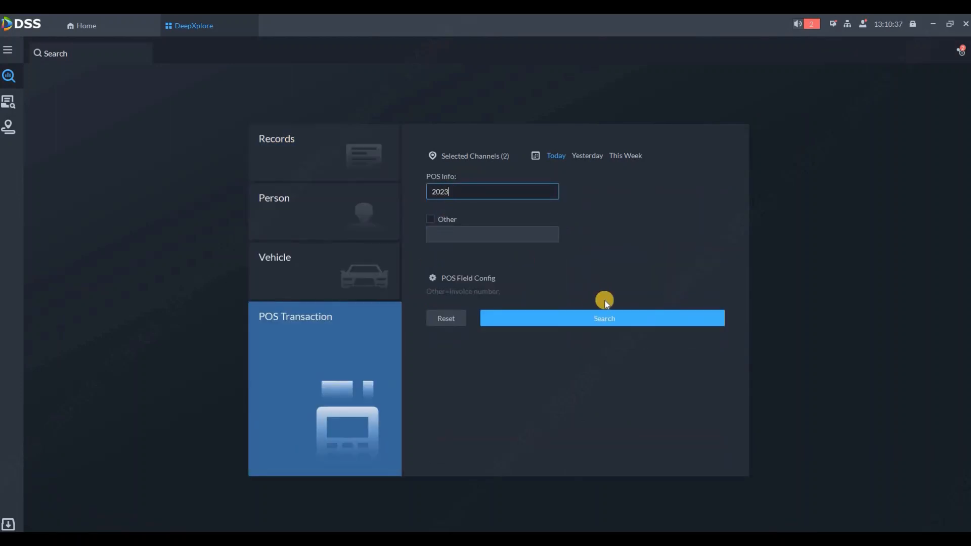
click(601, 325)
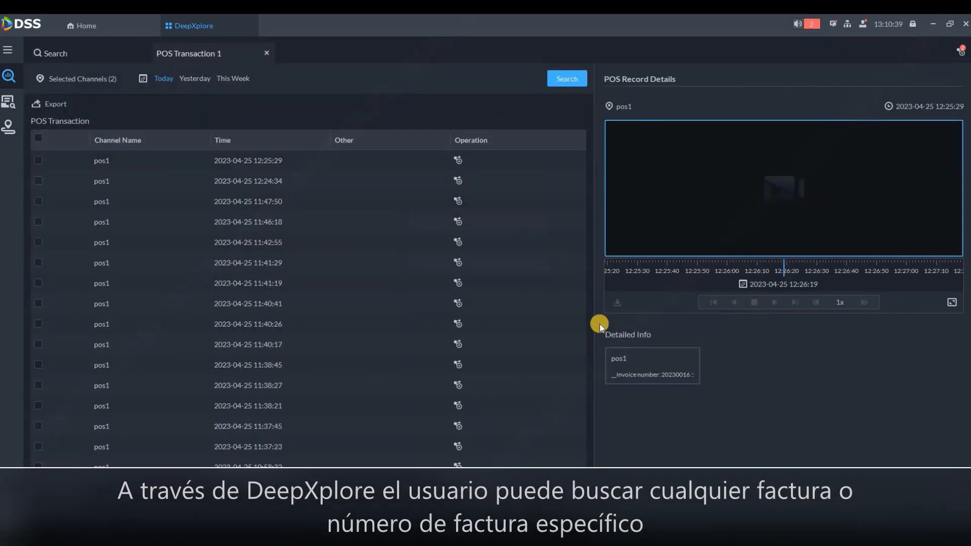
click(262, 181)
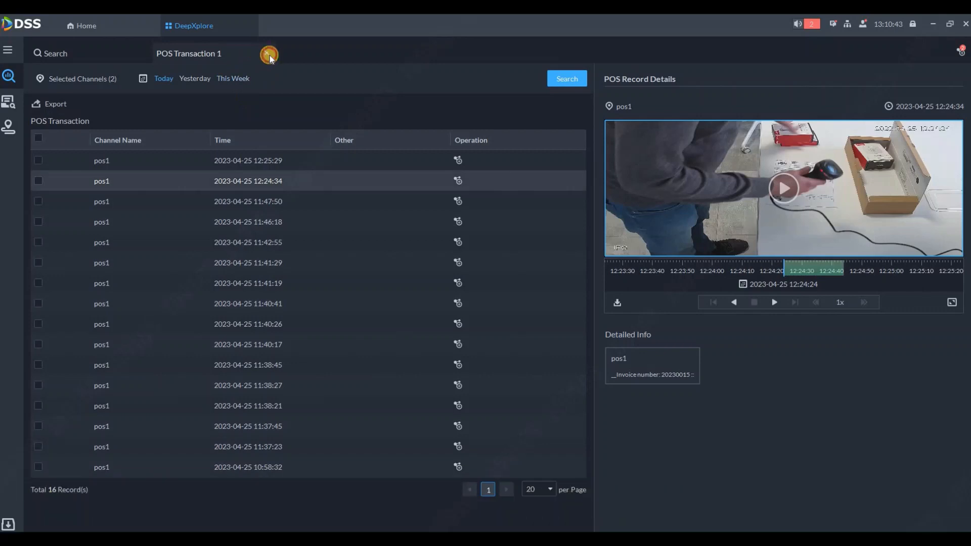
- Search the POS transactions for the parcel's full invoice number and open the matching record
click(467, 190)
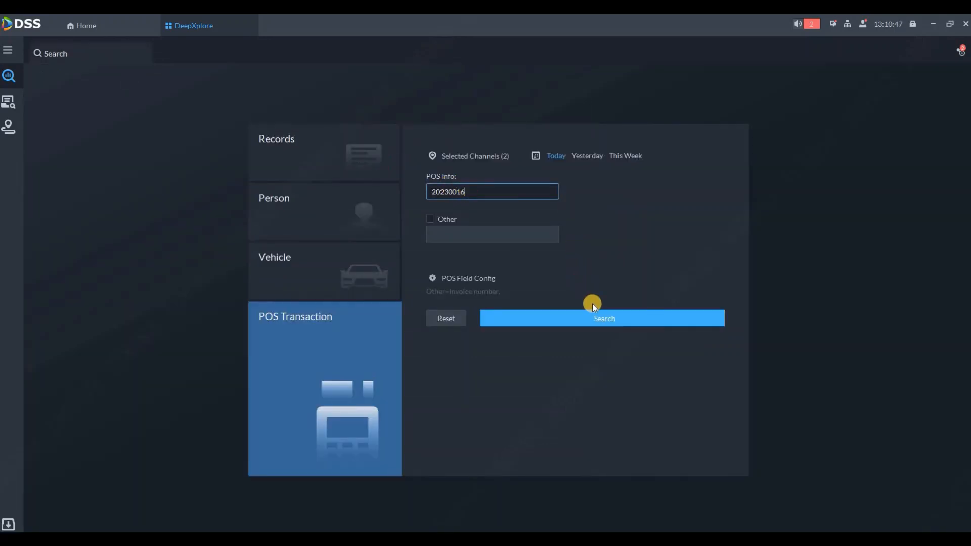
key(Return)
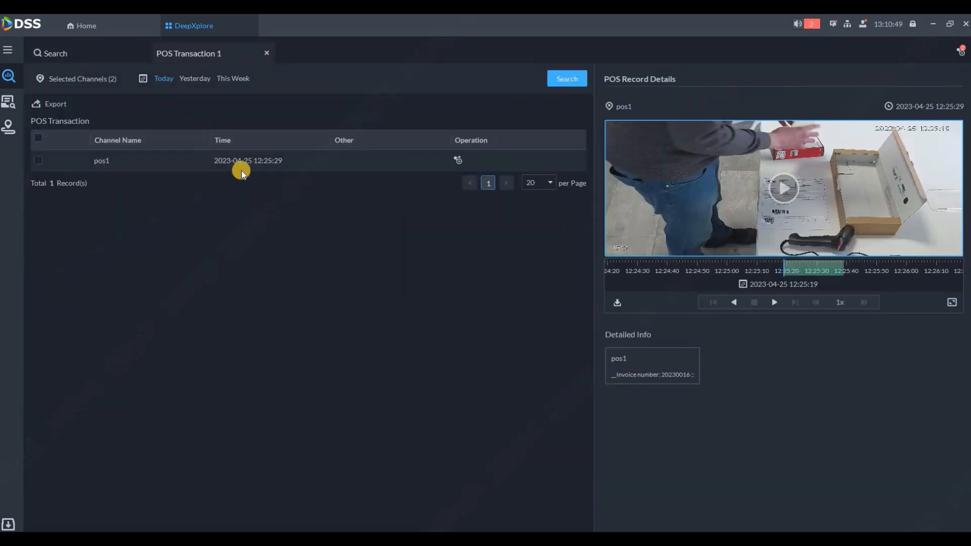
click(238, 167)
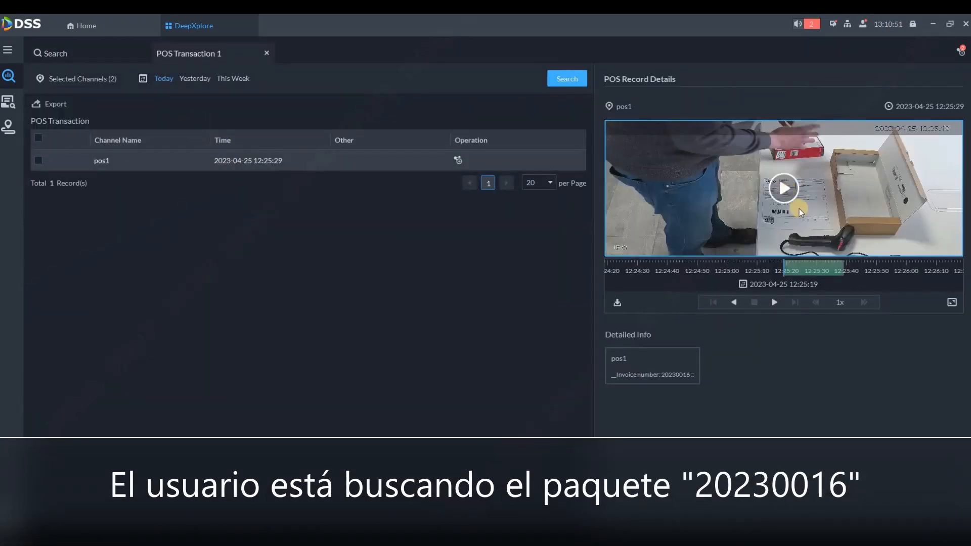
- View the record's video in full screen and zoom in on the invoice barcode to check its number
click(953, 302)
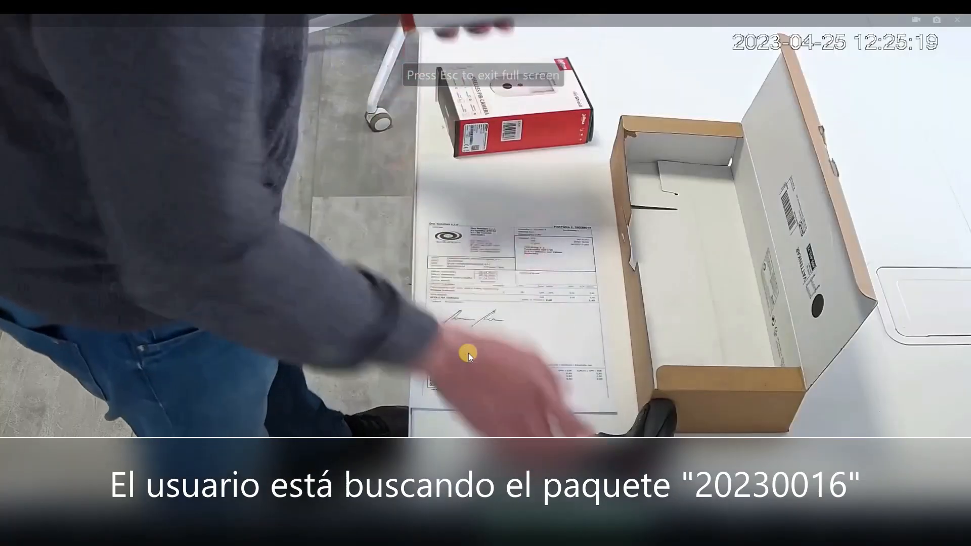
scroll(485, 368, up, 5)
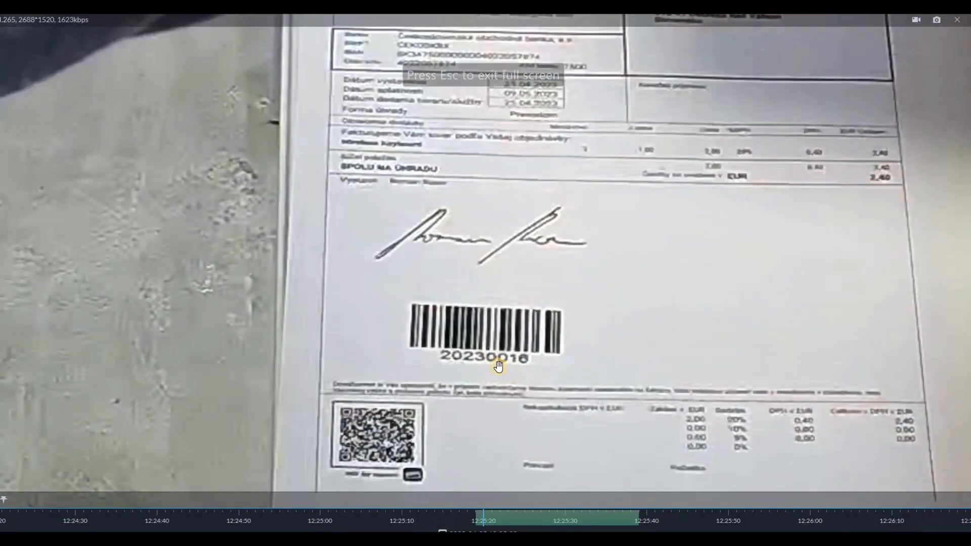
scroll(493, 369, down, 5)
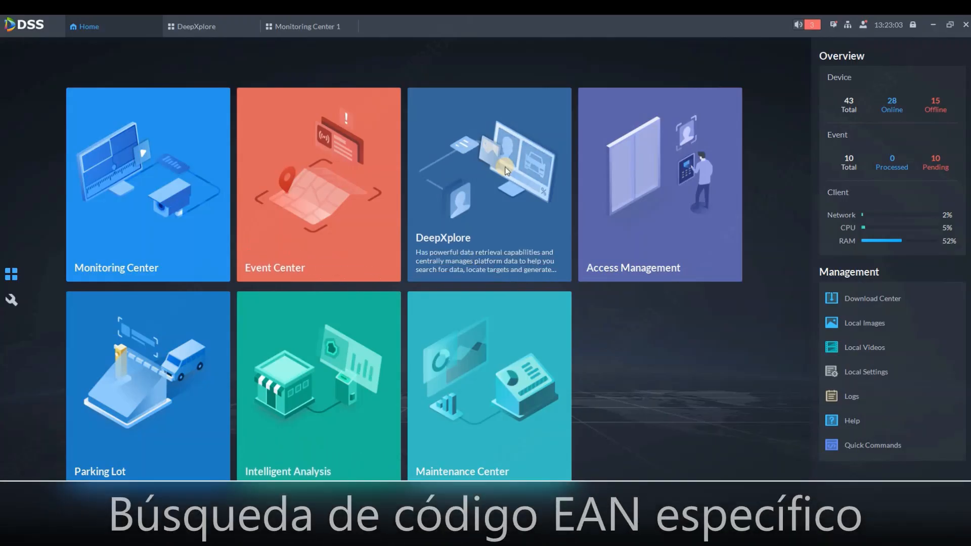
- Search today's POS transactions in DeepXplore for the partial EAN code 948510
click(479, 193)
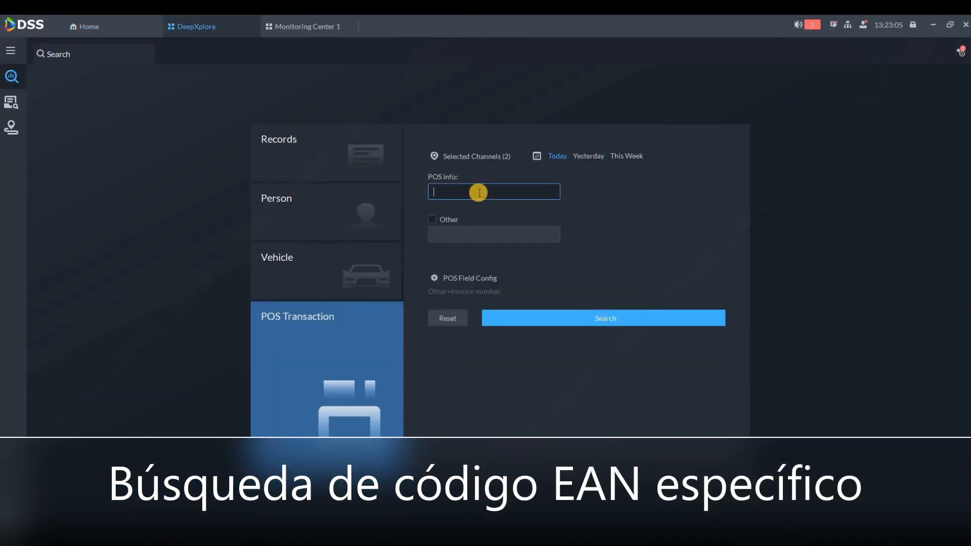
click(479, 193)
text(948100)
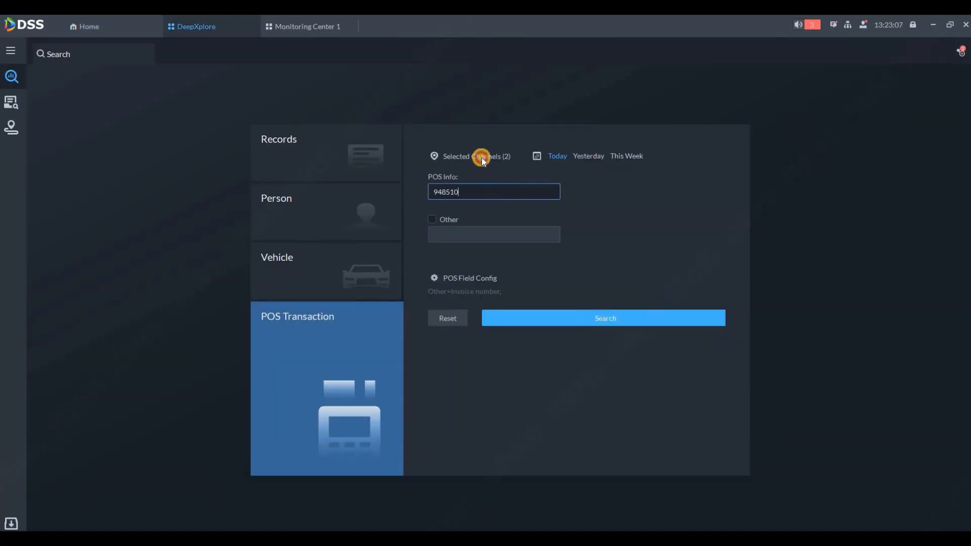
click(482, 158)
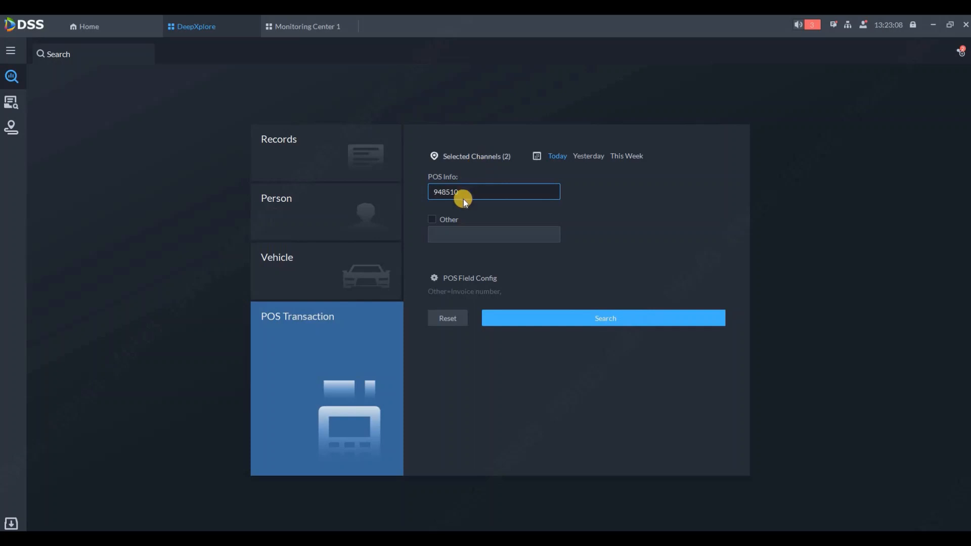
click(610, 199)
click(610, 319)
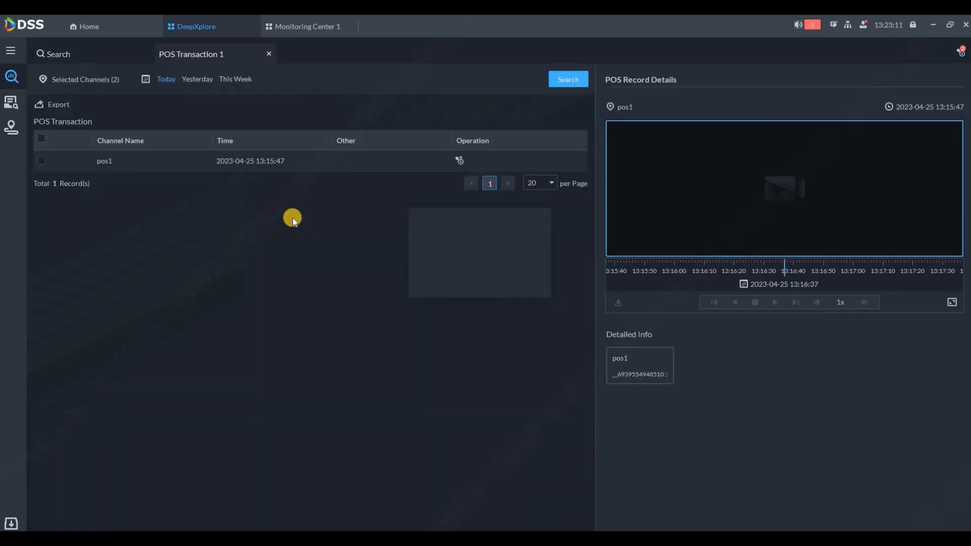
- Open the transaction found for the EAN code and play its linked recording in full screen
click(238, 163)
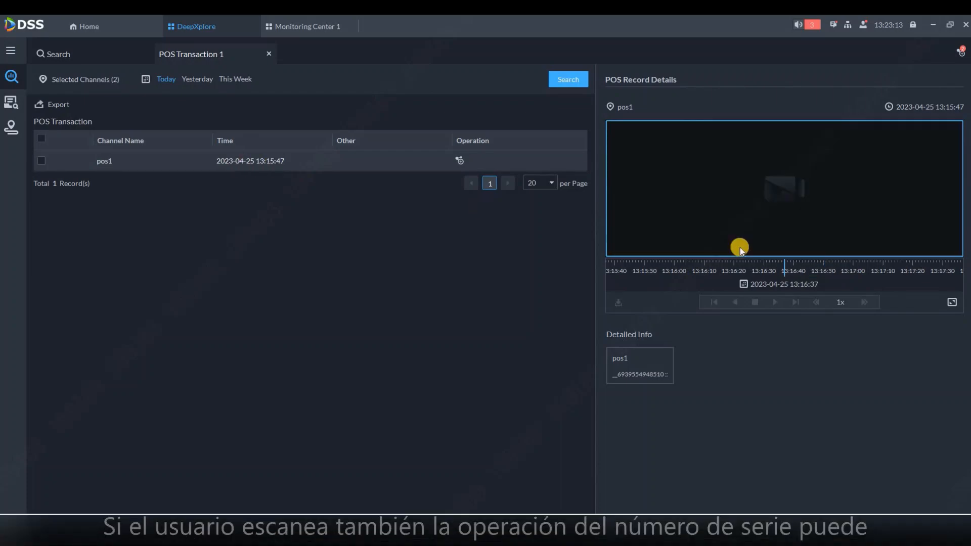
click(793, 190)
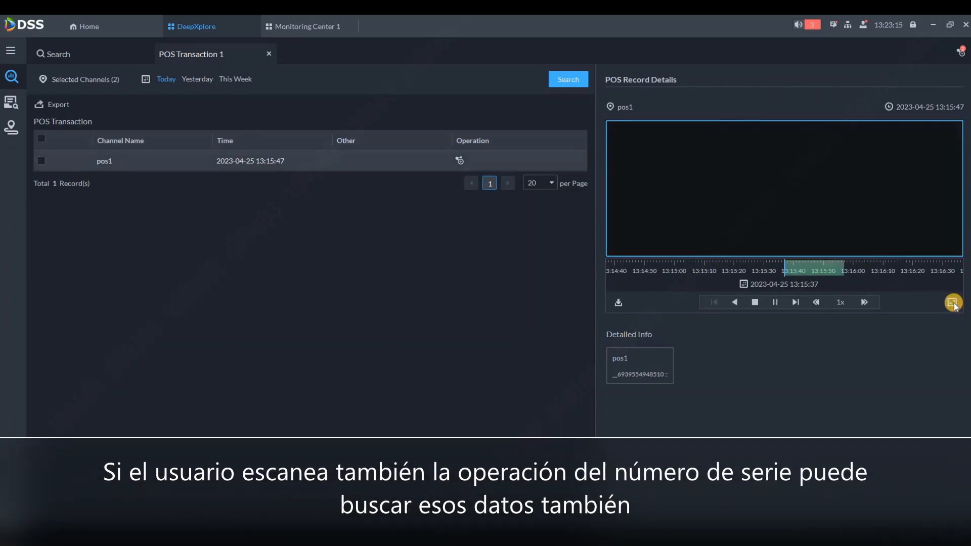
click(953, 302)
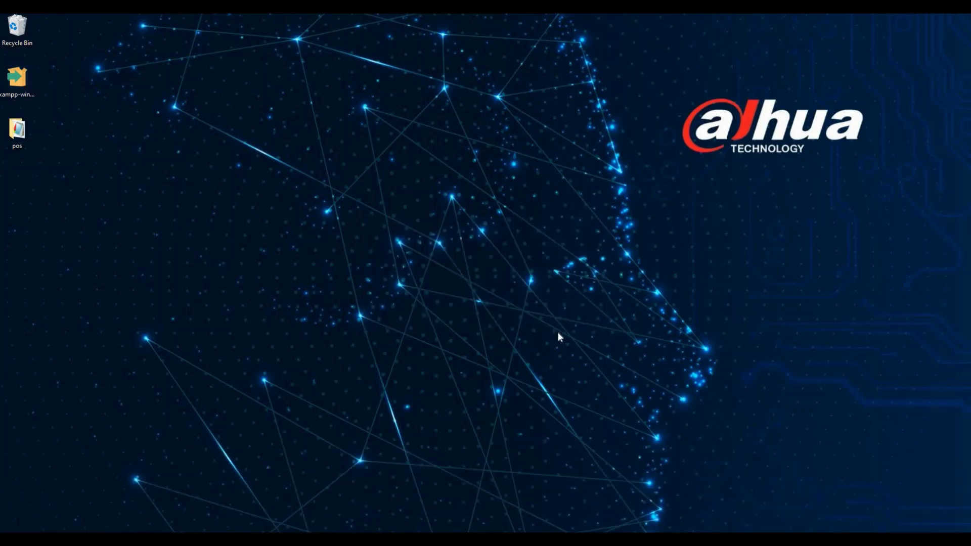
- Install XAMPP with the default components and English as language, and finish the setup by starting the Control Panel
click(549, 368)
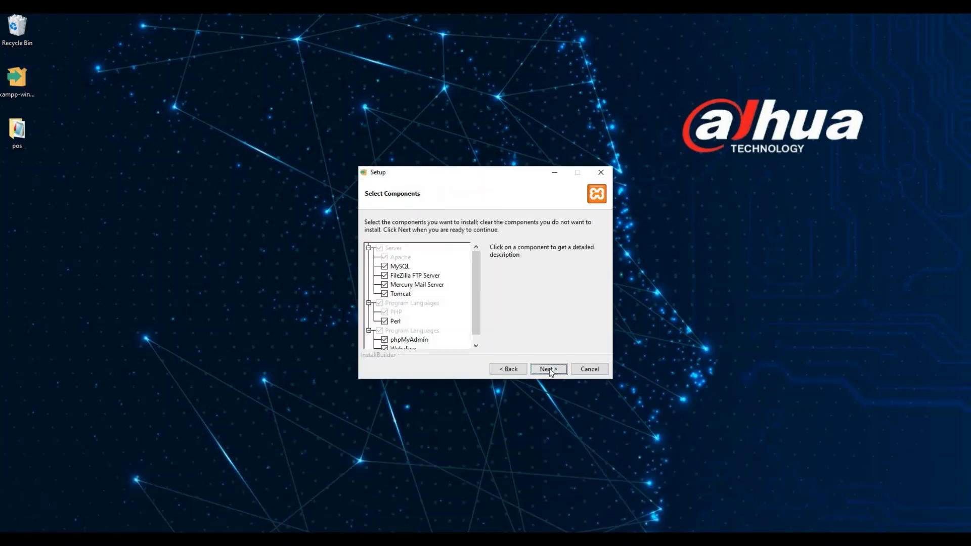
click(549, 369)
click(550, 368)
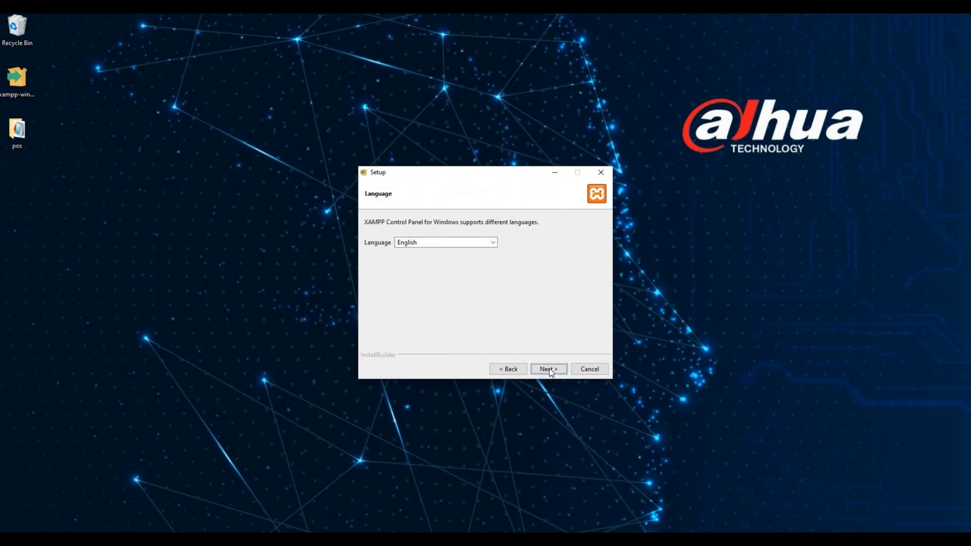
click(549, 368)
click(549, 368)
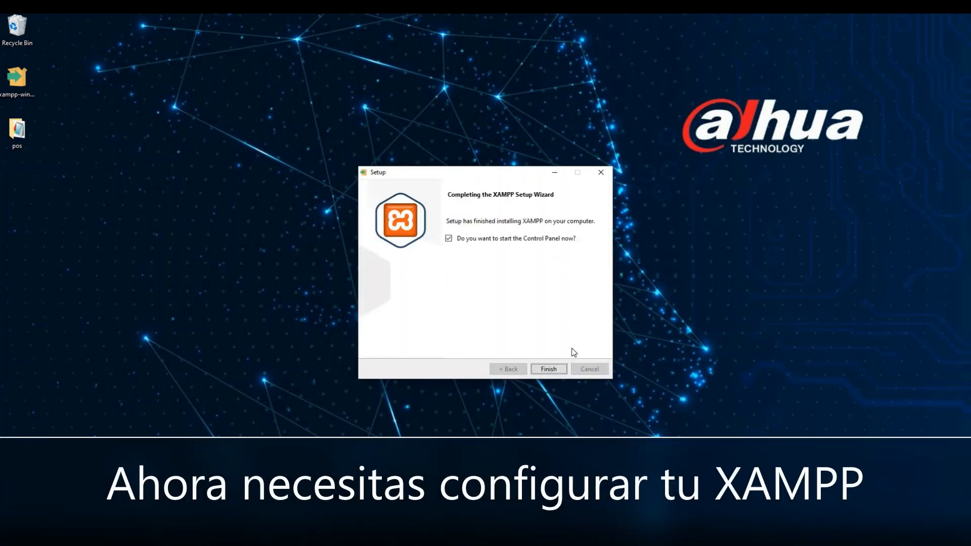
click(551, 369)
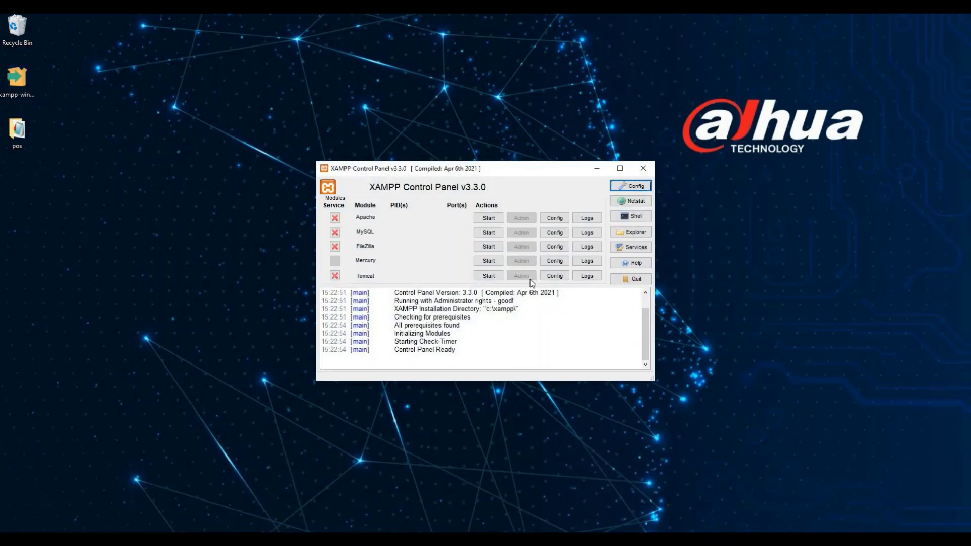
- Open Apache's php.ini configuration file in Notepad and search through it for "socket"
click(556, 218)
click(593, 260)
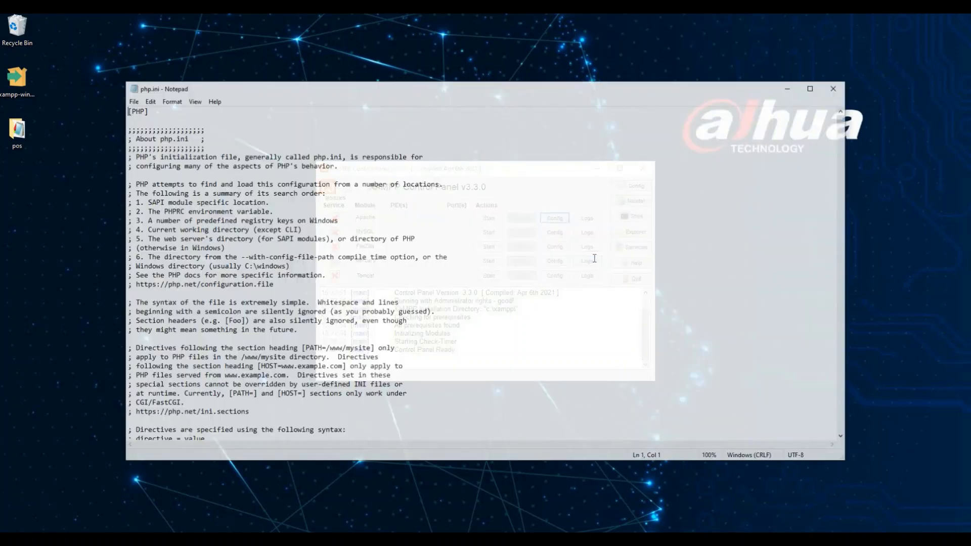
key(ctrl+f)
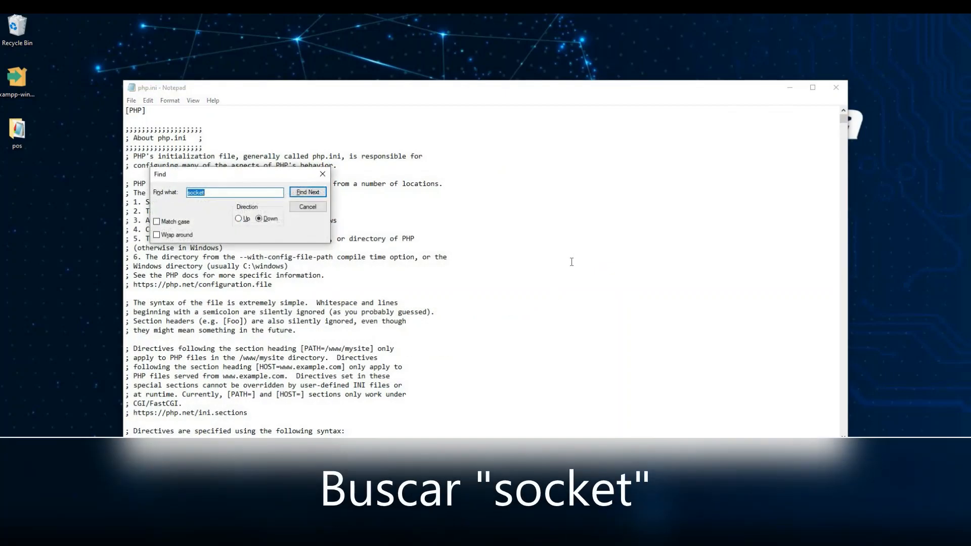
key(Return)
key(Return)
key(Return)
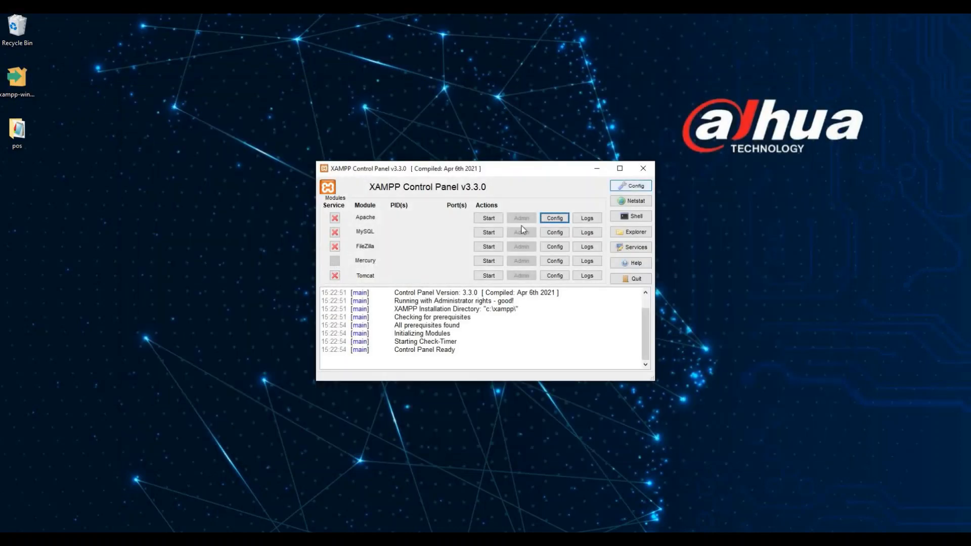
- Start the Apache and MySQL modules in the XAMPP Control Panel
click(490, 217)
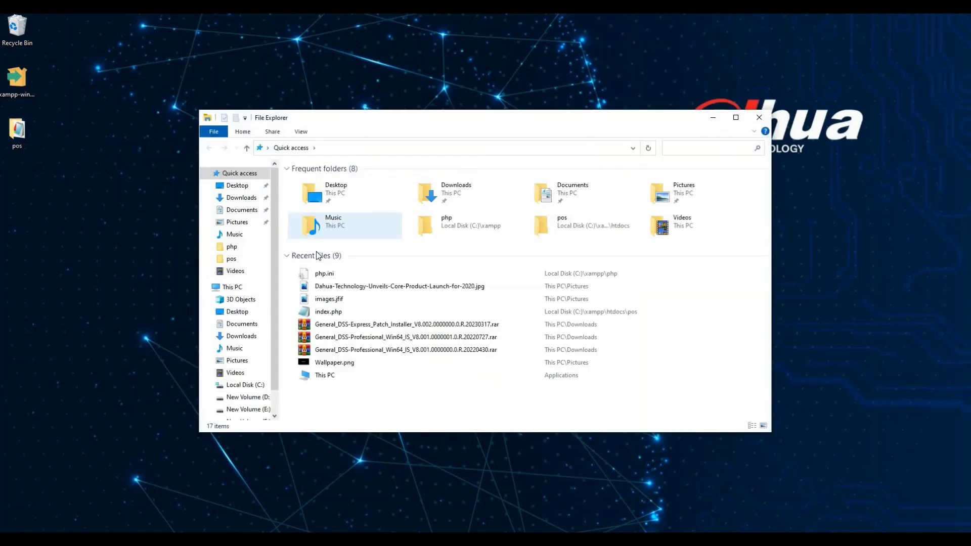
- In File Explorer, permanently delete all files and folders inside C:\xampp\htdocs
click(234, 292)
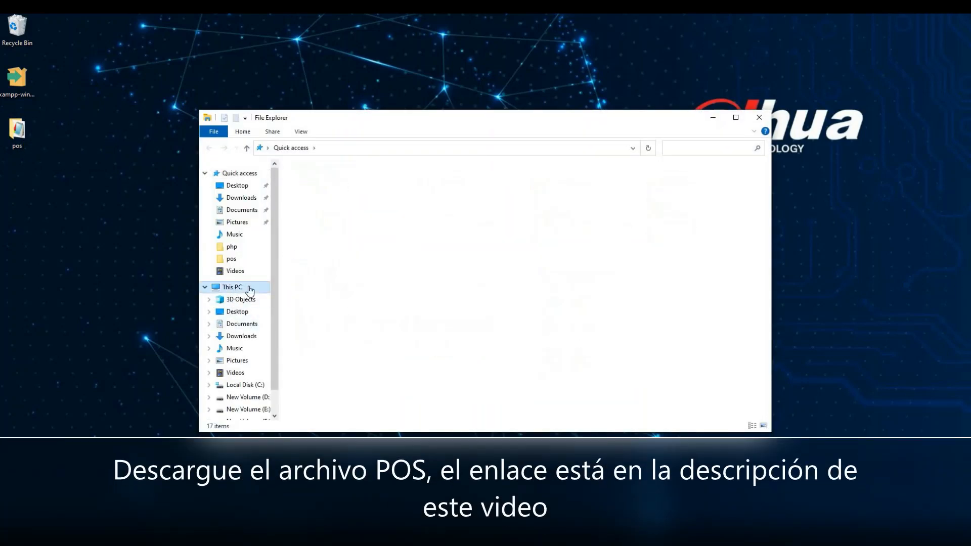
double_click(329, 281)
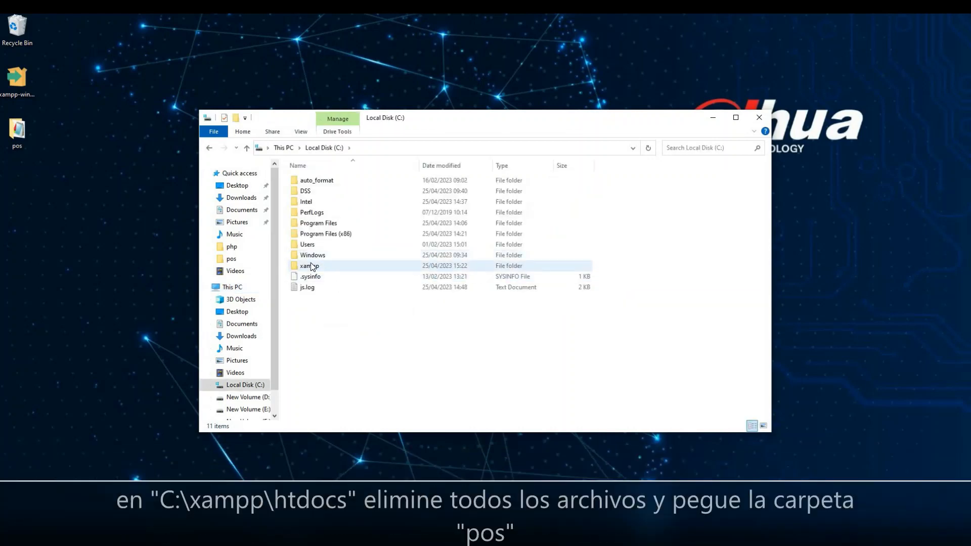
double_click(309, 266)
double_click(310, 235)
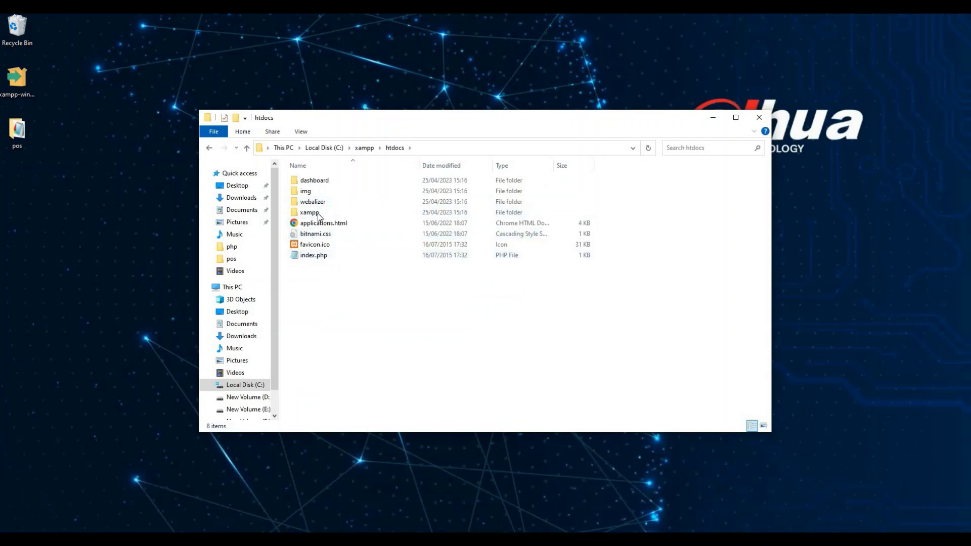
drag(351, 290, 290, 178)
key(shift+Delete)
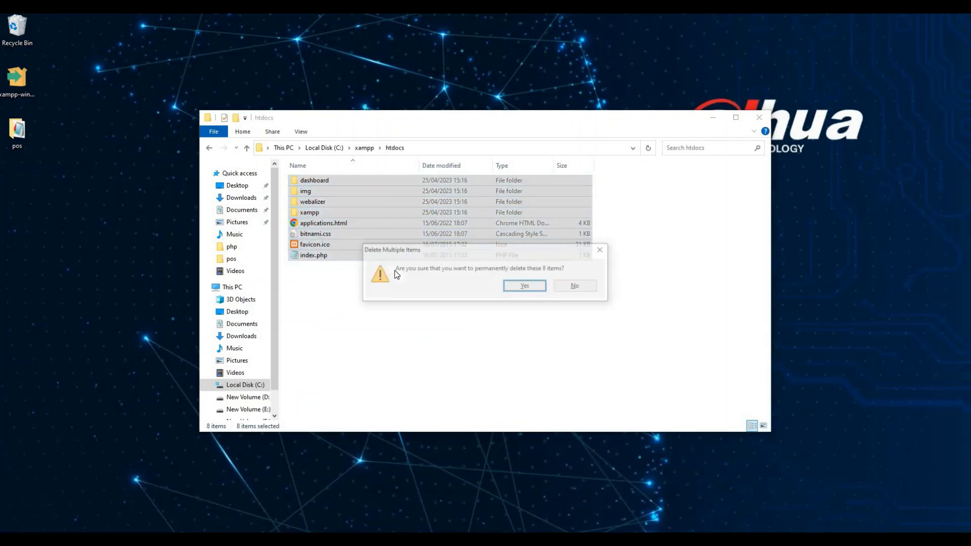
key(Return)
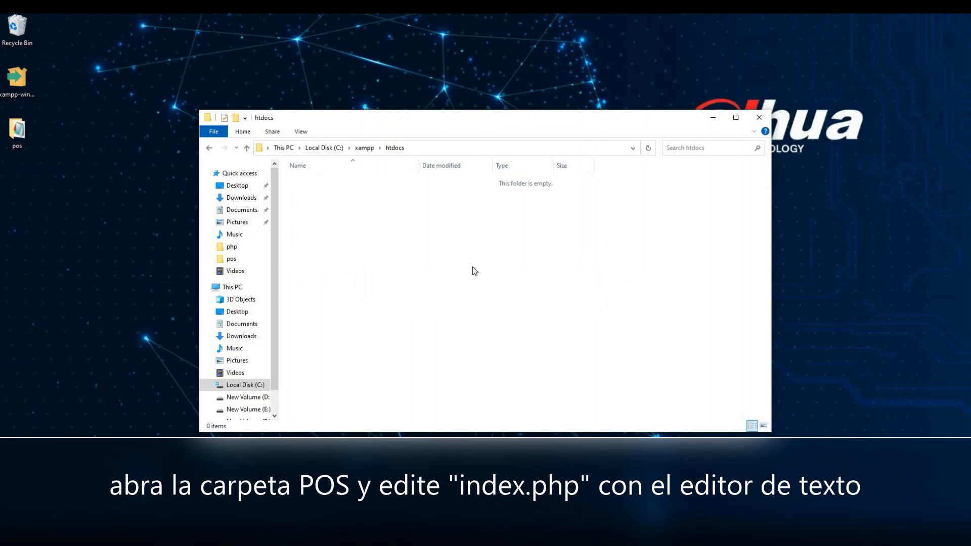
- Paste the copied pos folder into C:\xampp\htdocs and open its index.php for editing in Notepad
key(ctrl+v)
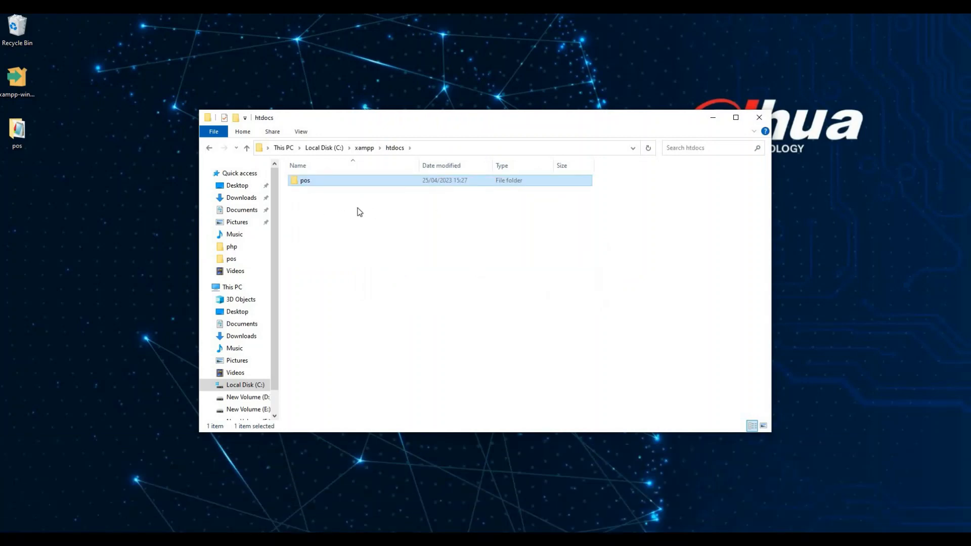
double_click(326, 188)
right_click(317, 185)
click(352, 203)
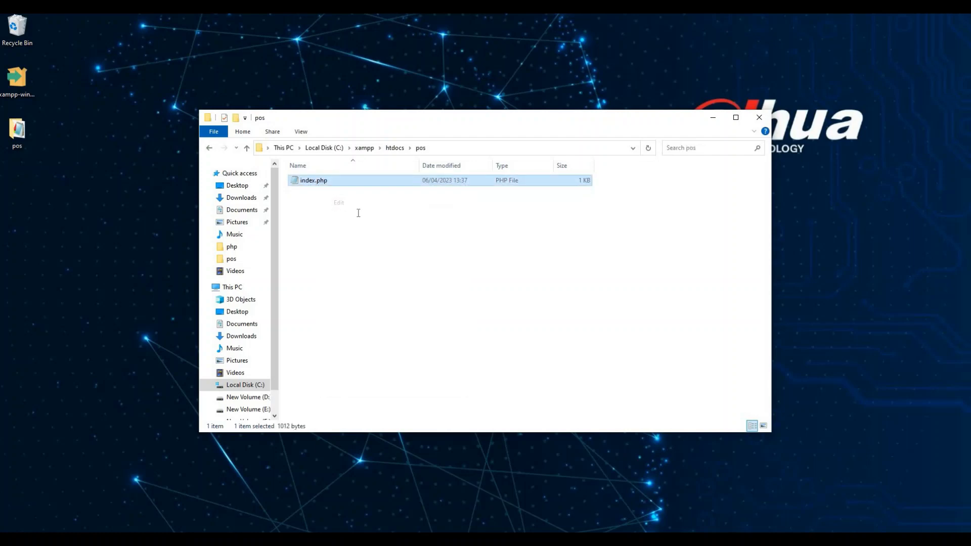
- Check the server IP address and port in the socket_connect line of index.php, and close the file and its folder window
scroll(364, 283, down, 1)
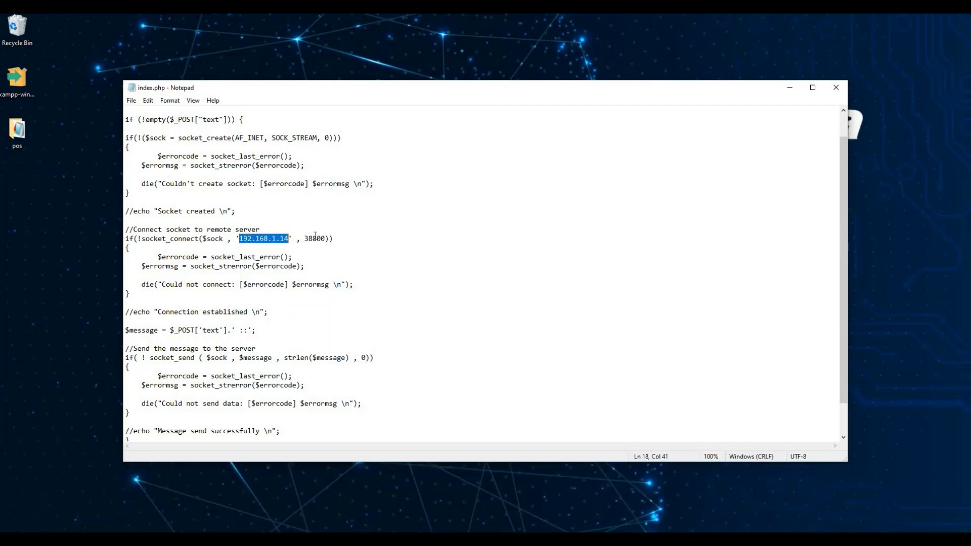
drag(304, 239, 325, 234)
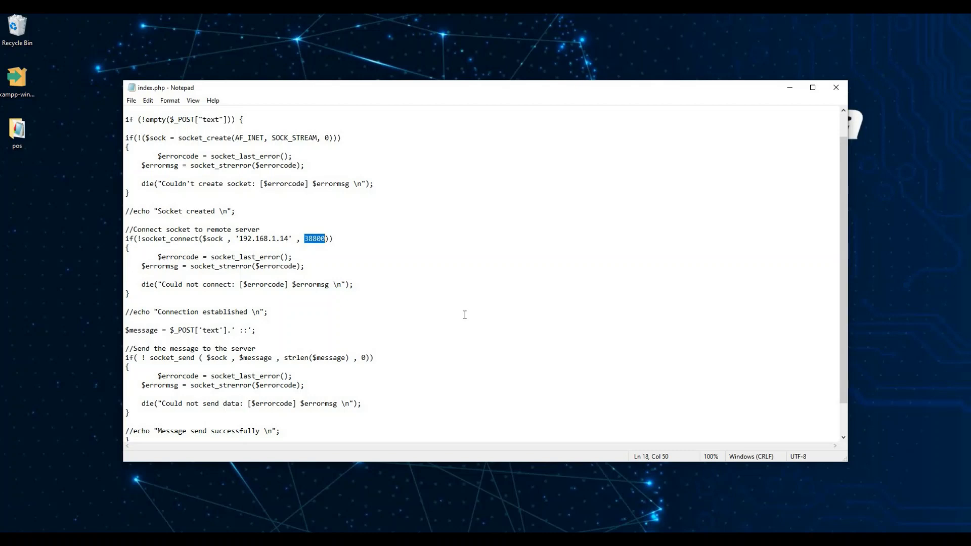
click(836, 87)
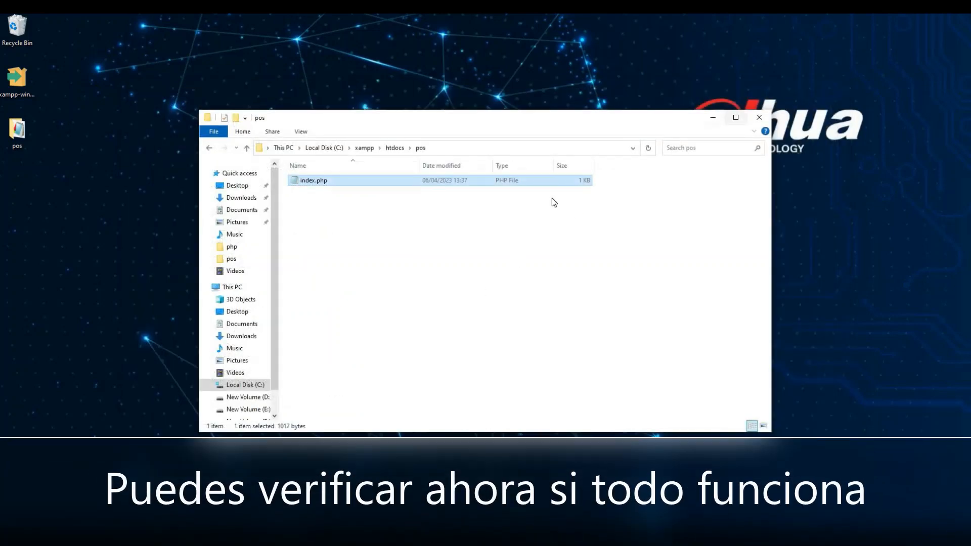
click(759, 118)
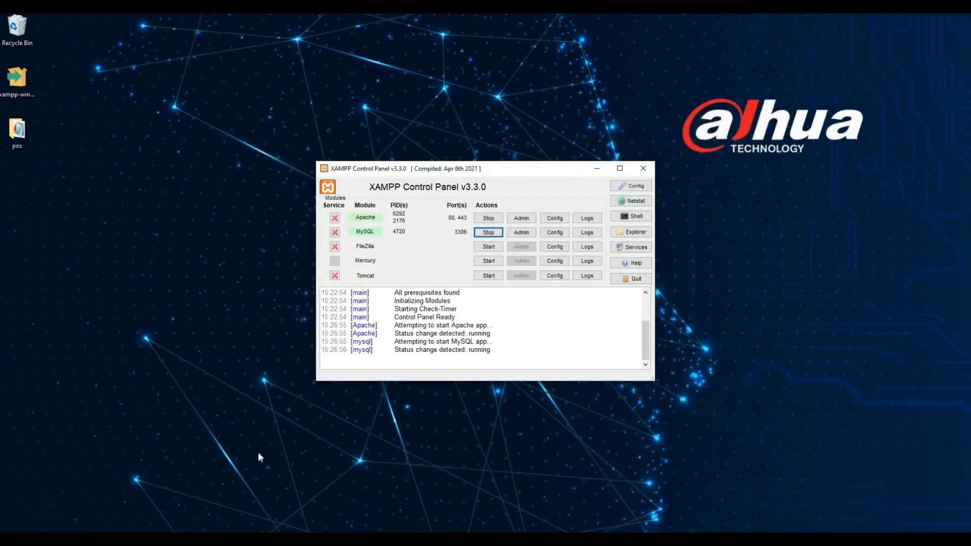
click(154, 537)
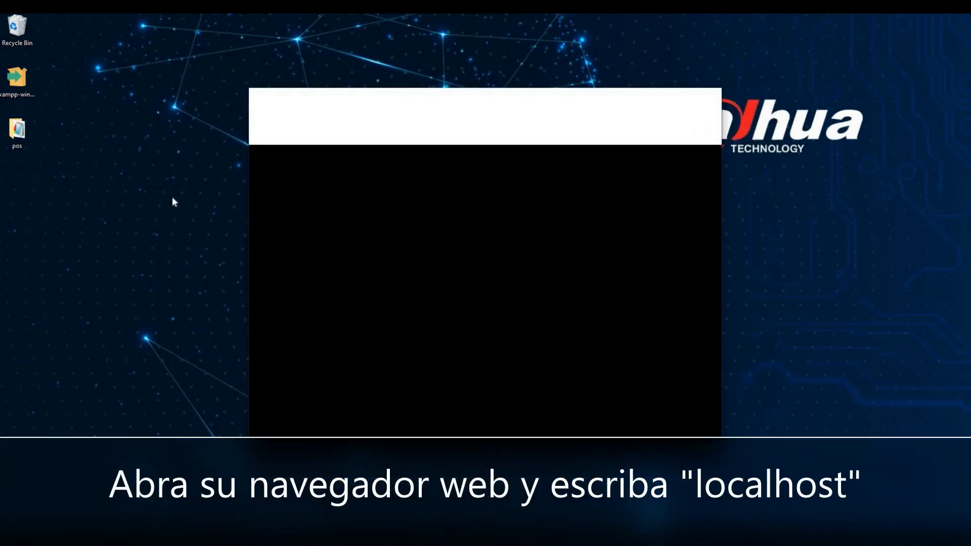
text(localhost)
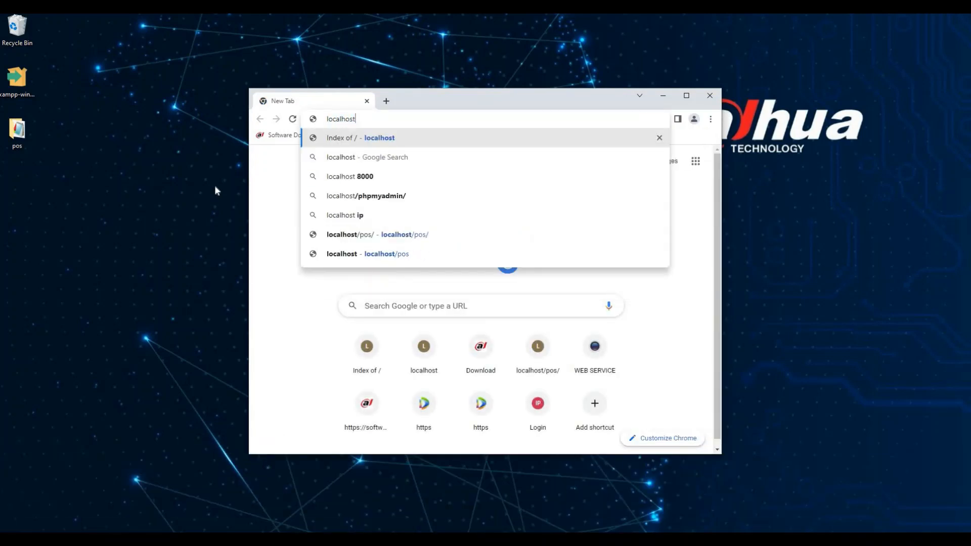
key(Return)
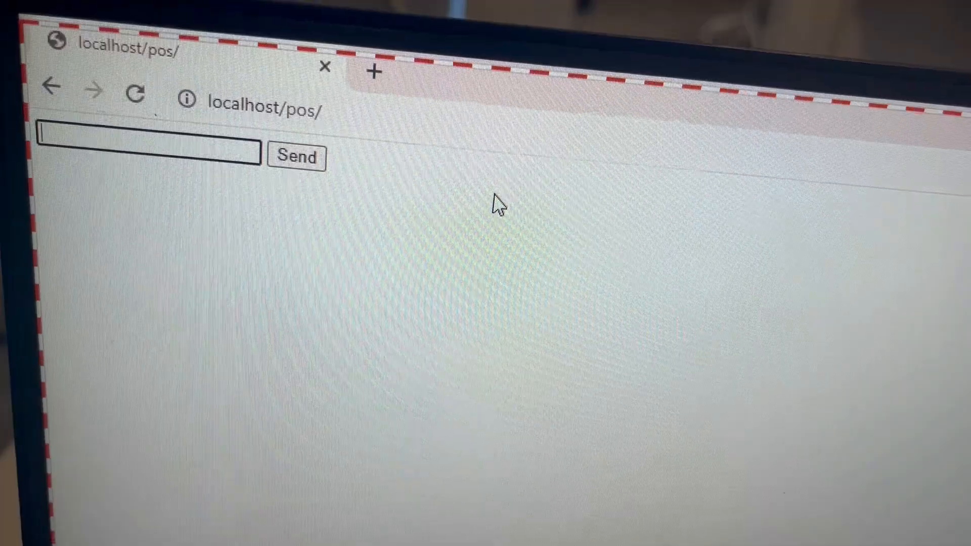
text(6939554991578)
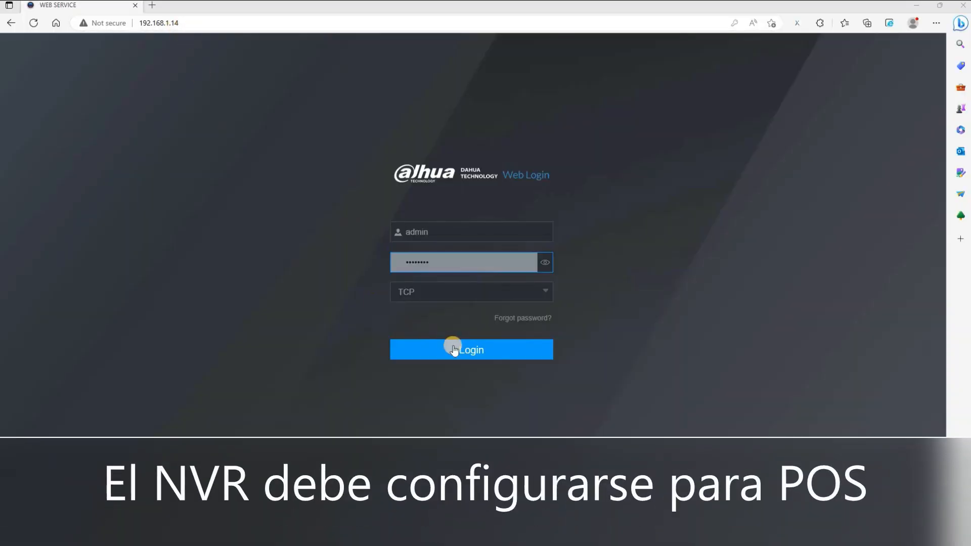
- Log in to the NVR web interface at 192.168.1.14 and open its POS settings
click(455, 350)
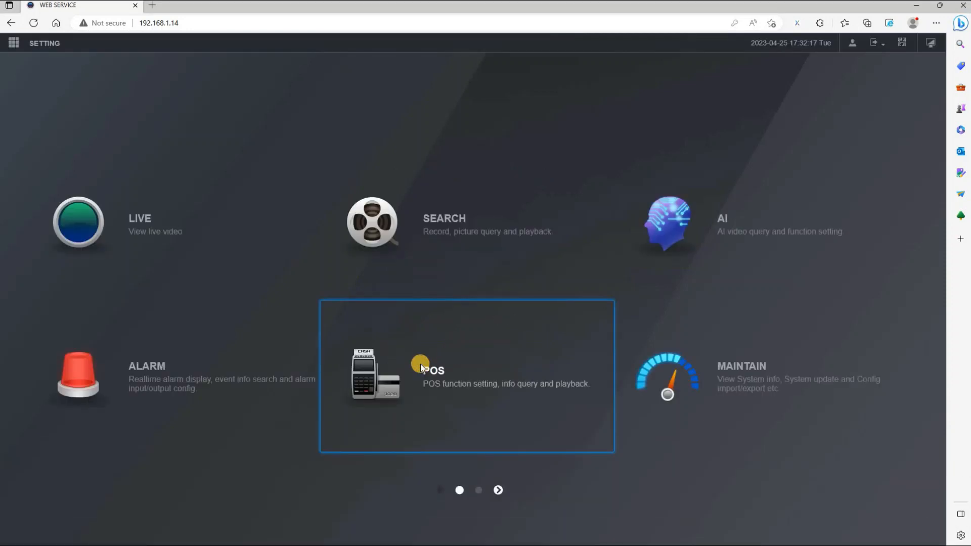
click(420, 363)
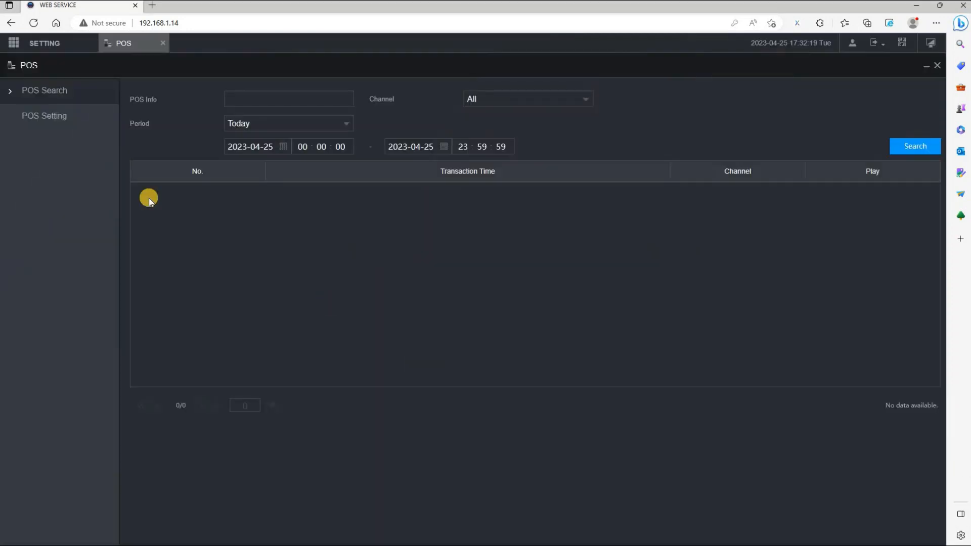
click(59, 117)
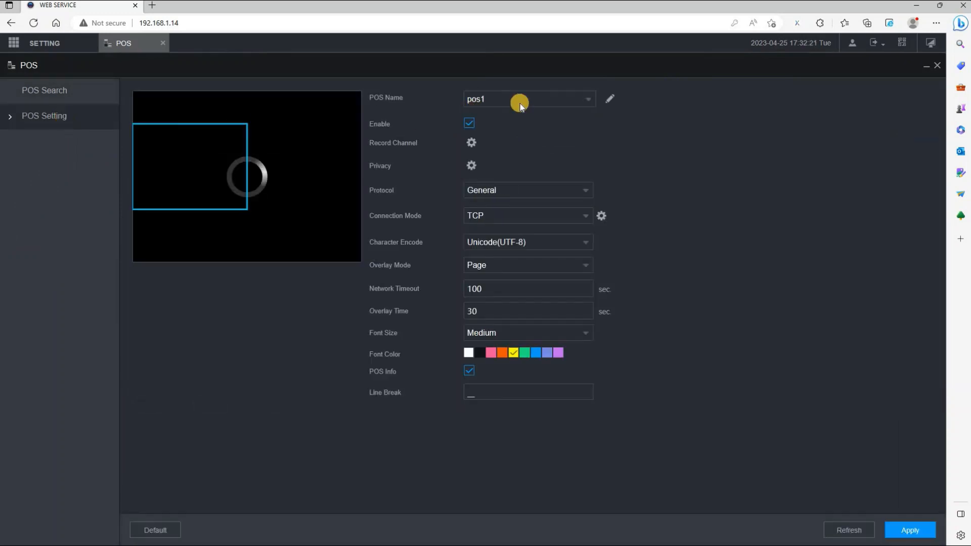
- Select pos1 as the POS name and confirm channel 7 as its record channel
click(586, 99)
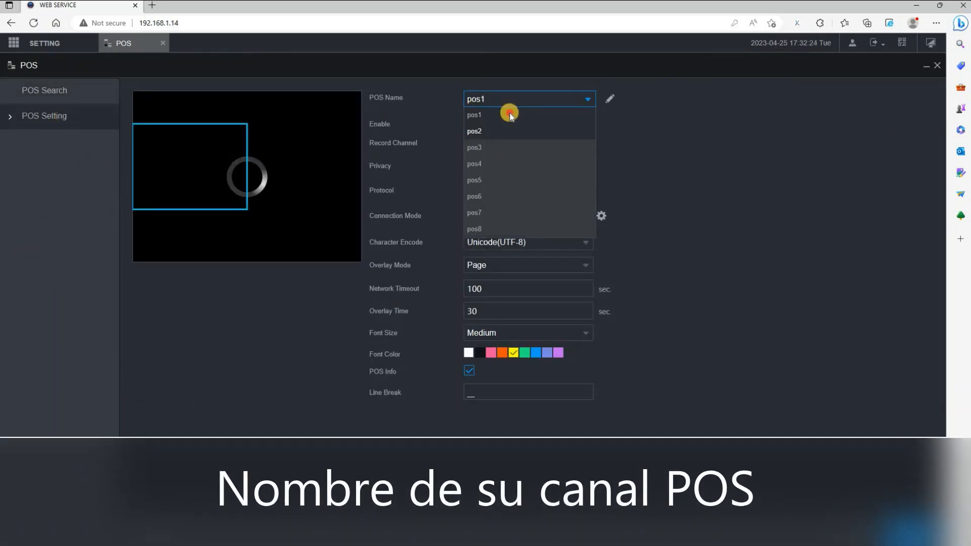
click(503, 115)
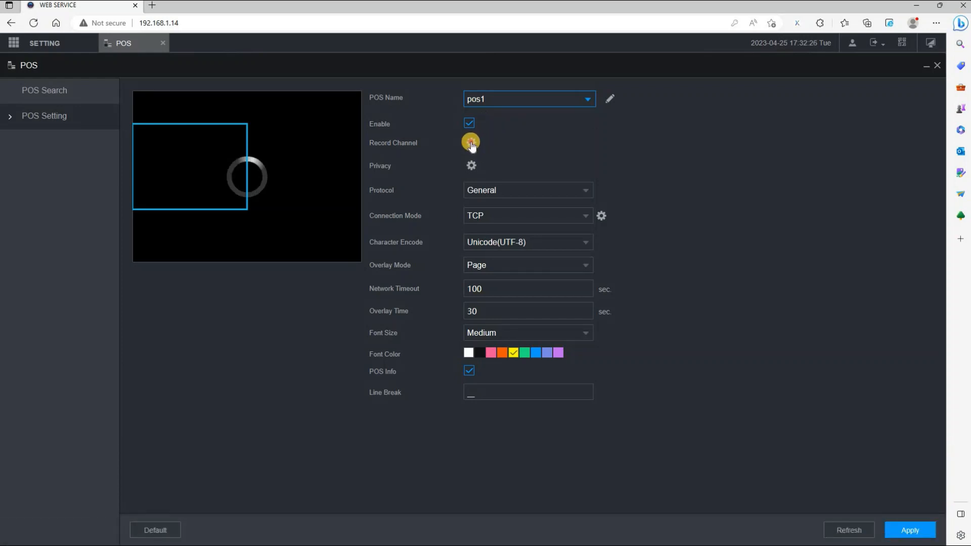
click(471, 143)
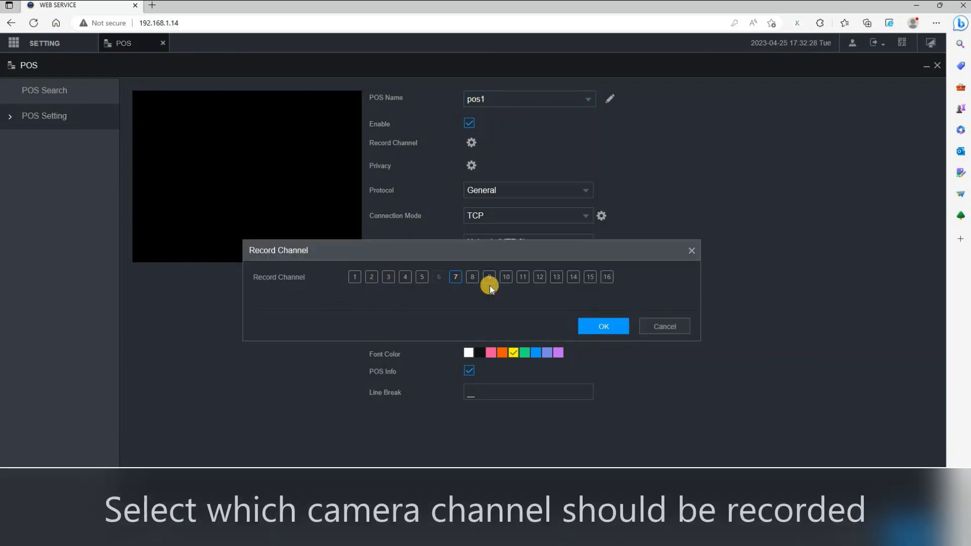
click(605, 327)
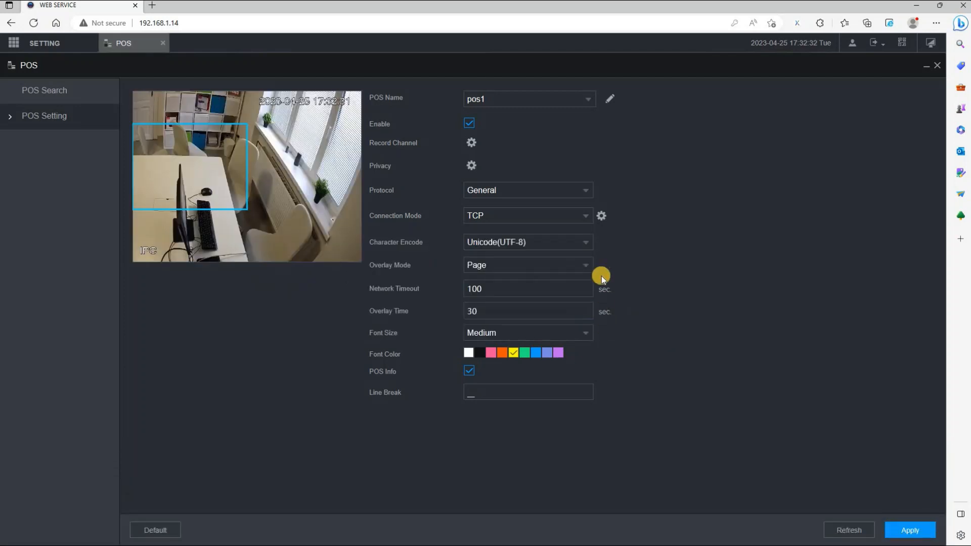
- Confirm the XAMPP server address 192.168.1.8 as the source IP of pos1's TCP connection and apply the POS settings
click(601, 215)
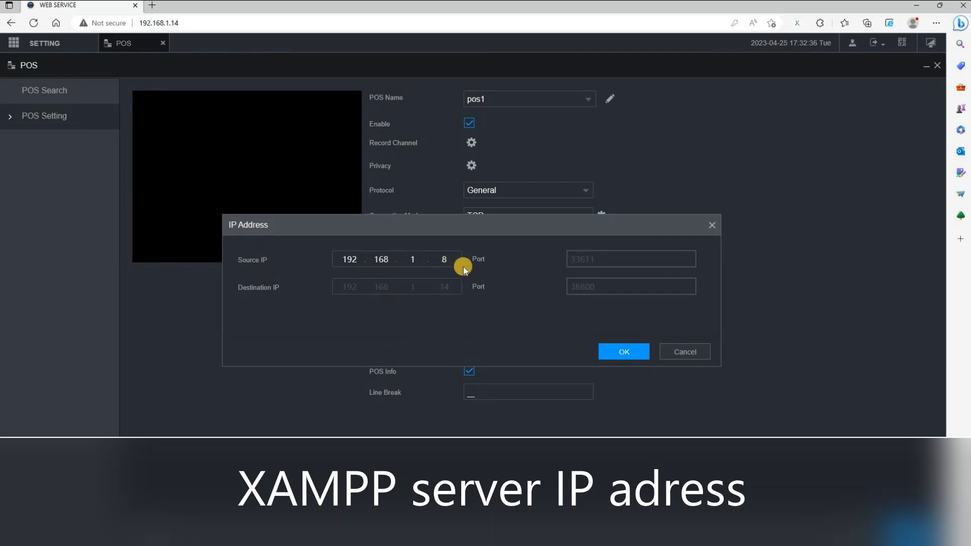
click(626, 349)
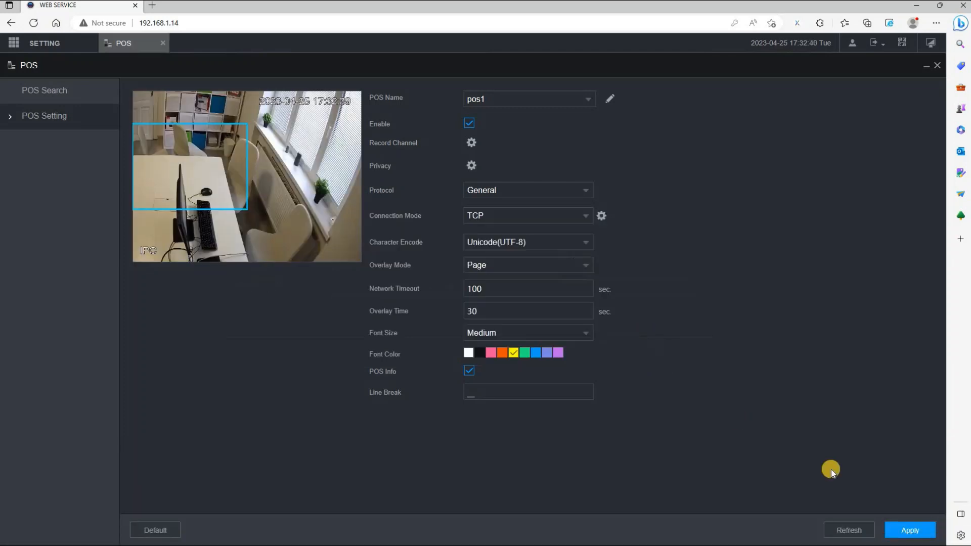
click(911, 530)
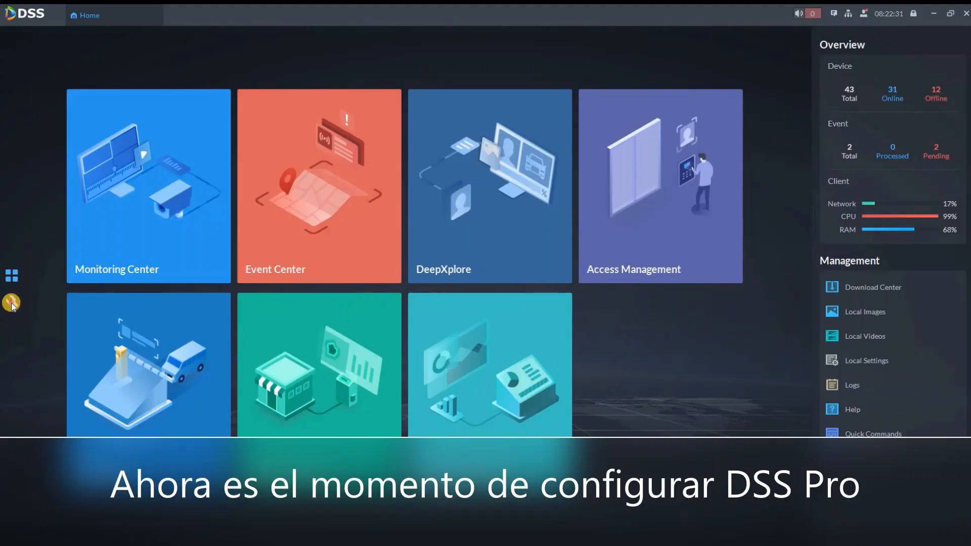
- In the DSS client's system parameters, set the POS end sign to "::" and save it
click(11, 303)
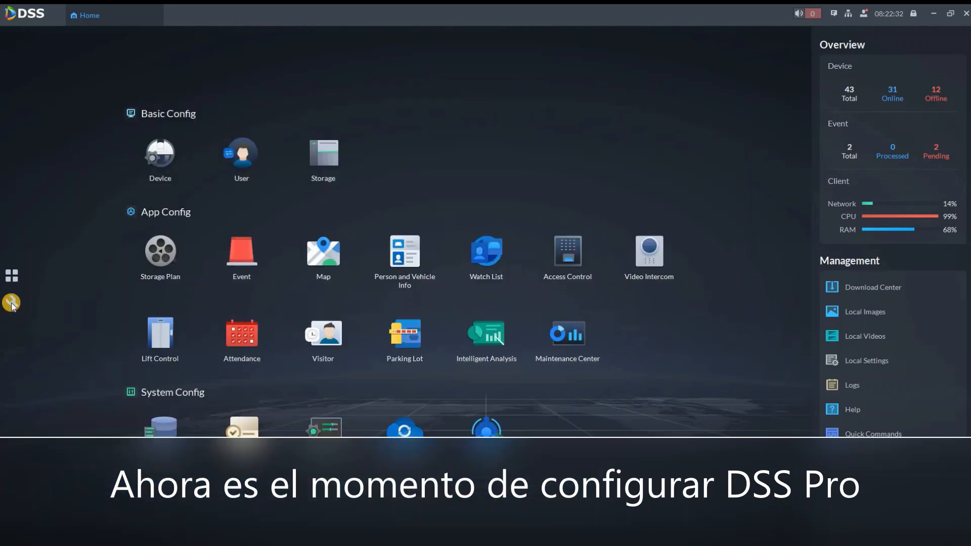
click(324, 432)
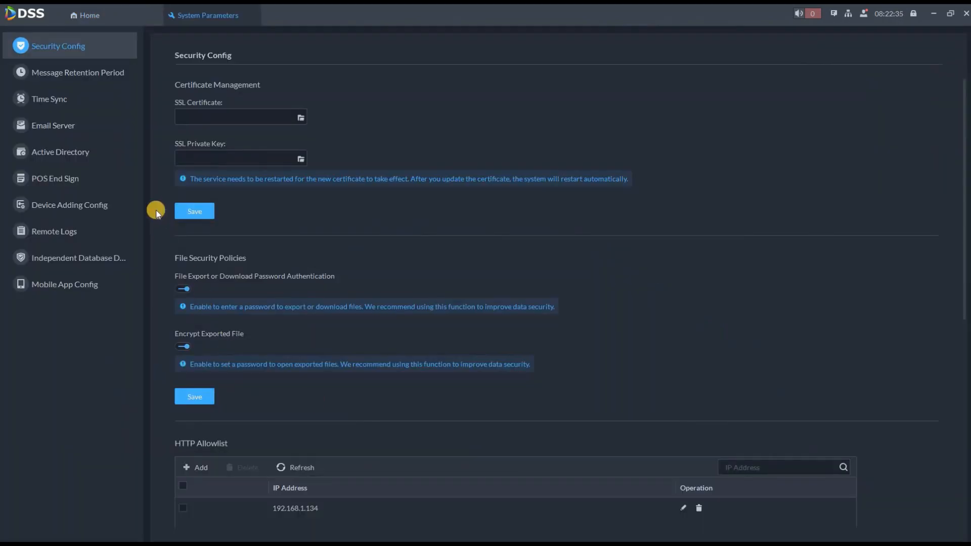
click(92, 181)
click(200, 100)
text(::)
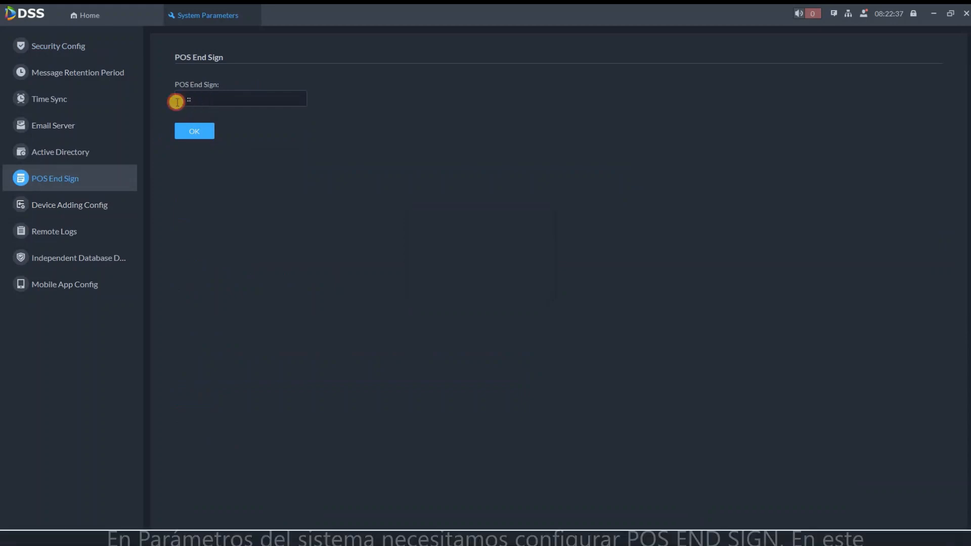
double_click(228, 101)
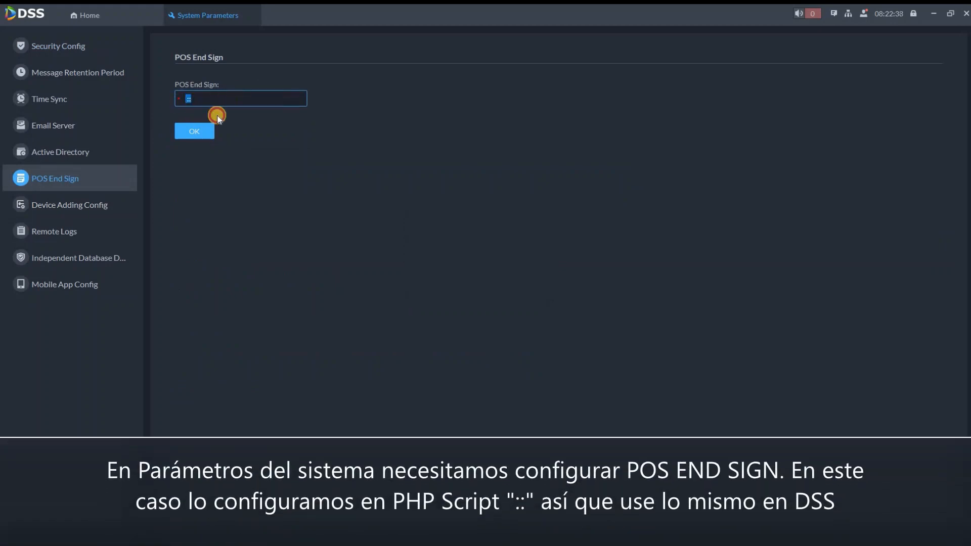
click(193, 131)
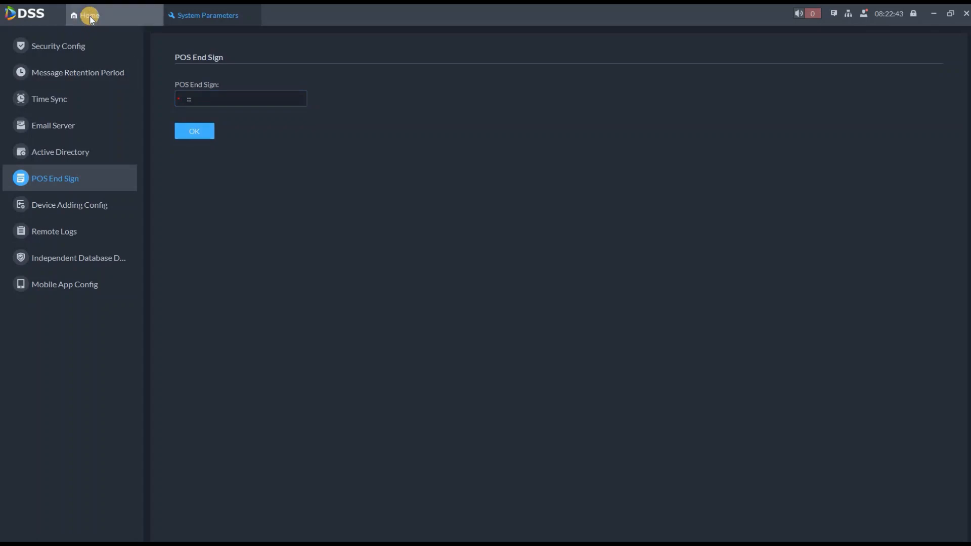
- Go to the device configuration, sort the devices by IP address, and open the NVR at 192.168.1.14 for editing
click(122, 19)
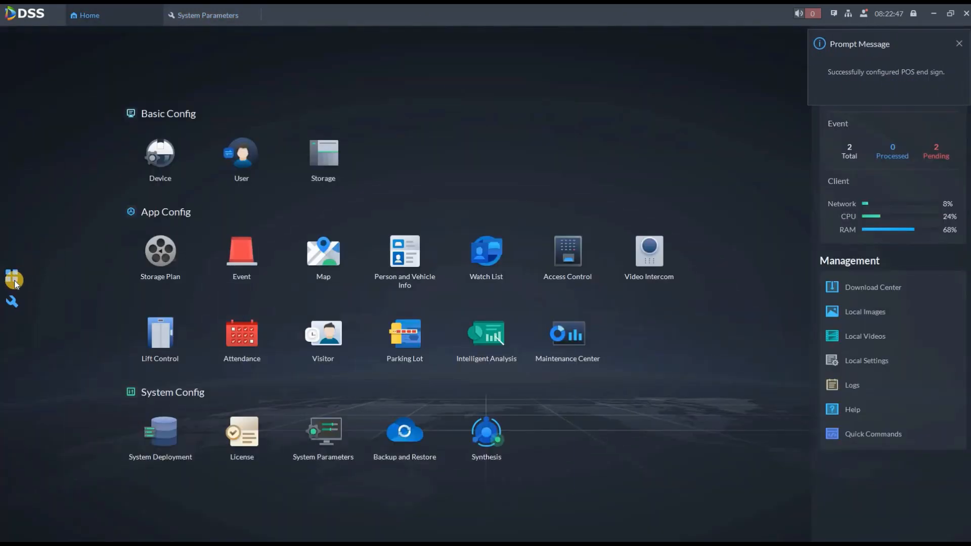
click(12, 280)
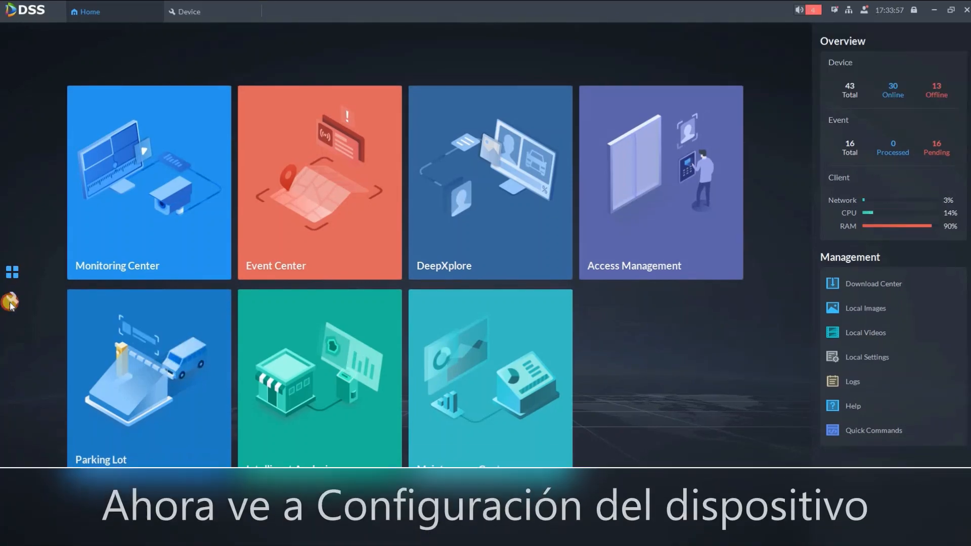
click(11, 301)
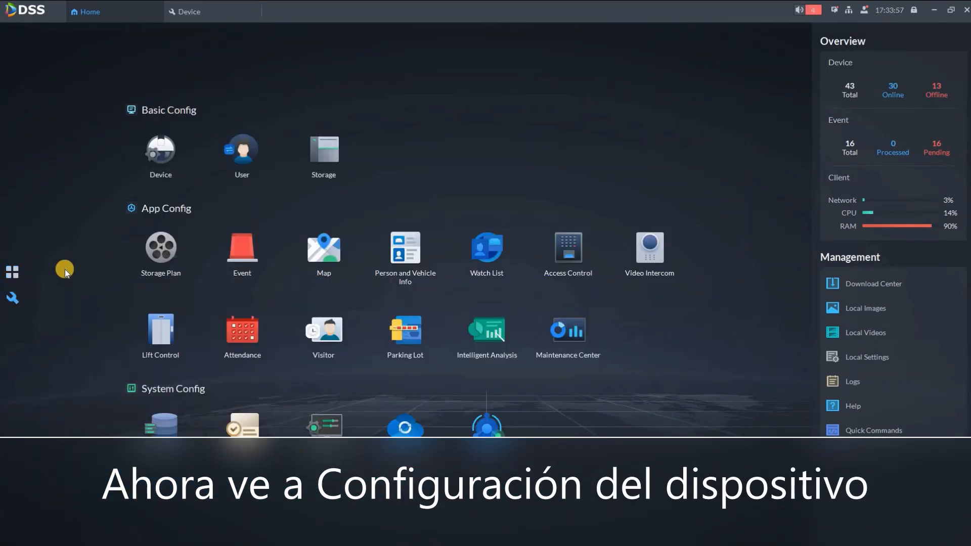
click(158, 159)
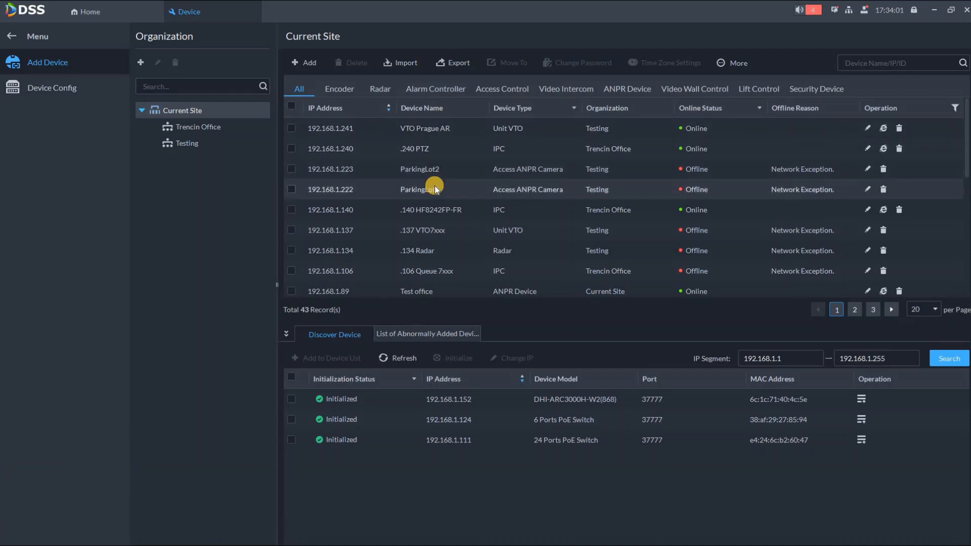
click(334, 108)
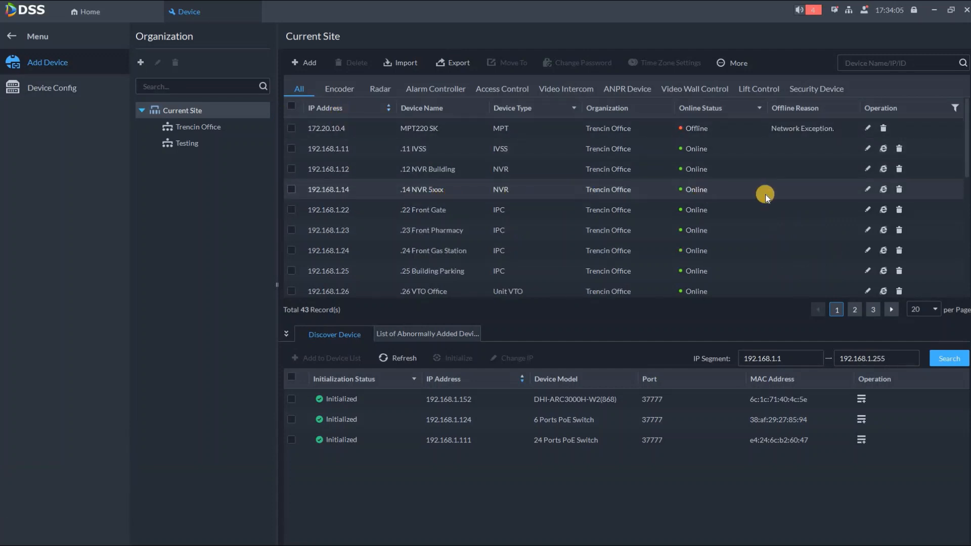
click(868, 190)
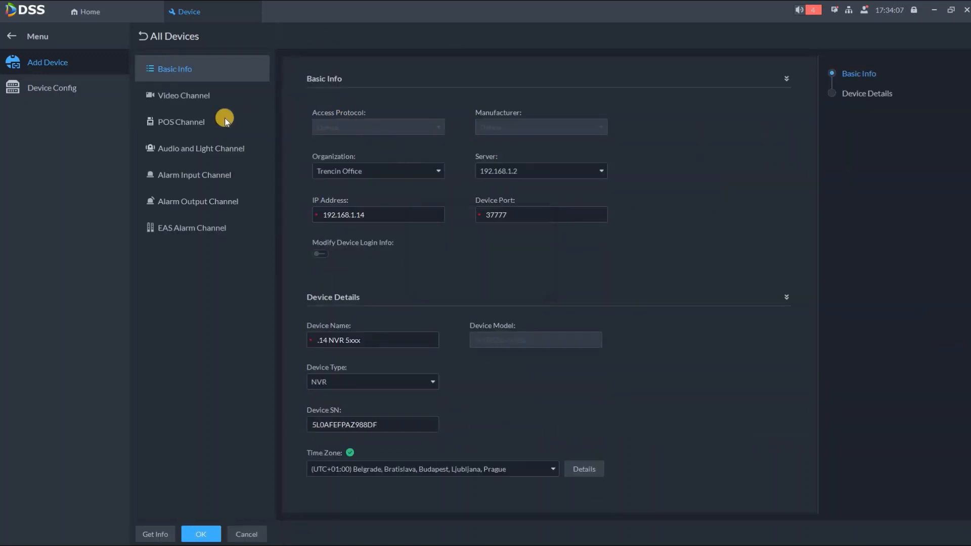
- Check the NVR's POS channels, retrieve the current information from the device, and save the device
click(286, 126)
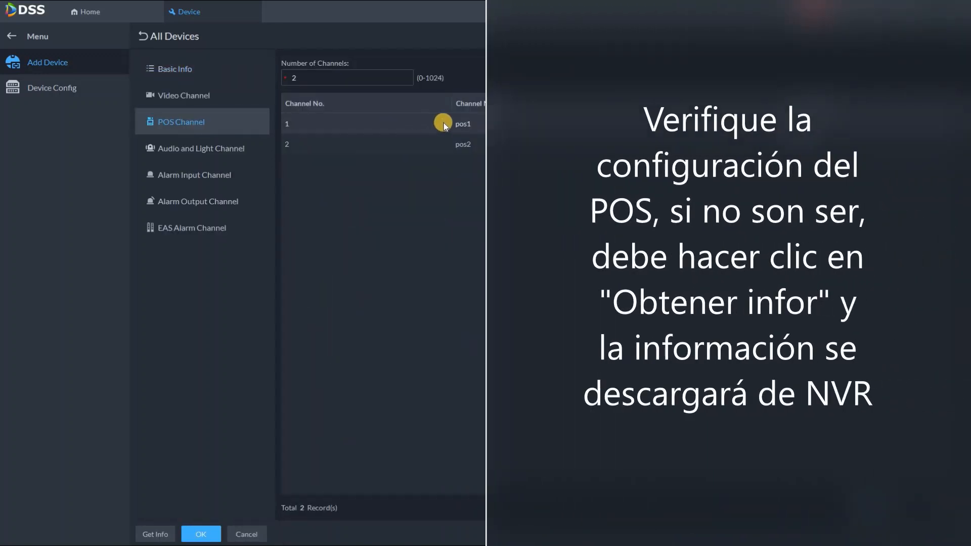
click(155, 536)
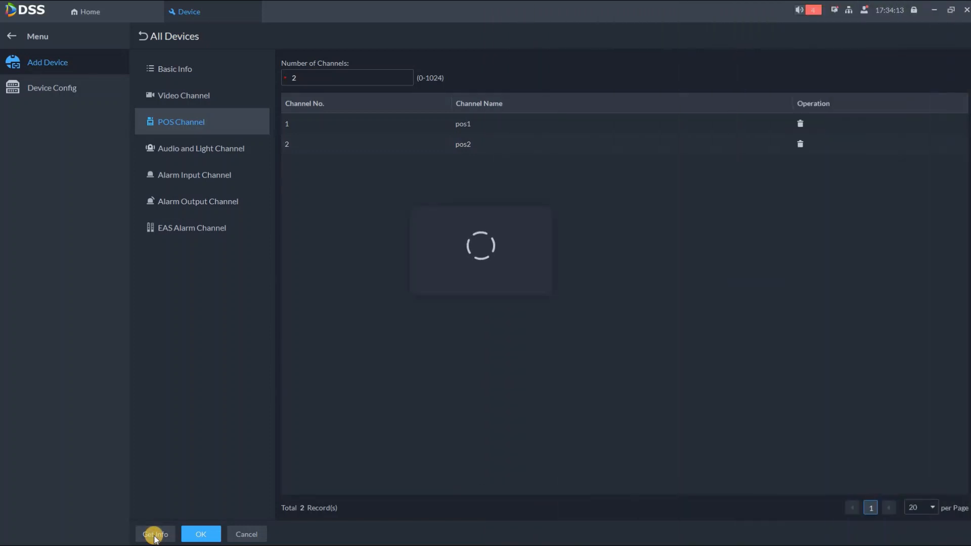
click(199, 535)
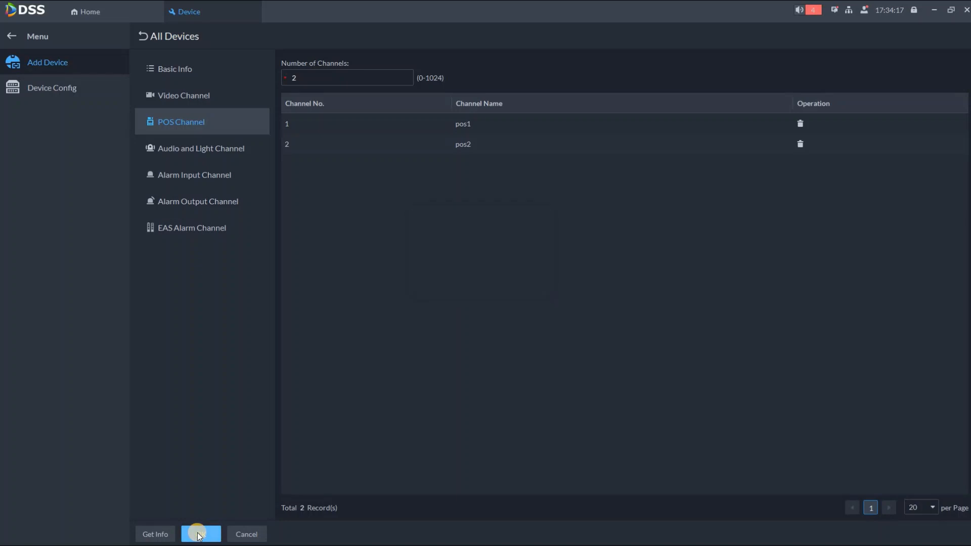
- Bind the pos1 channel of .14 NVR 5xxx to that recorder's last IPC camera channel under Trencin Office
click(58, 87)
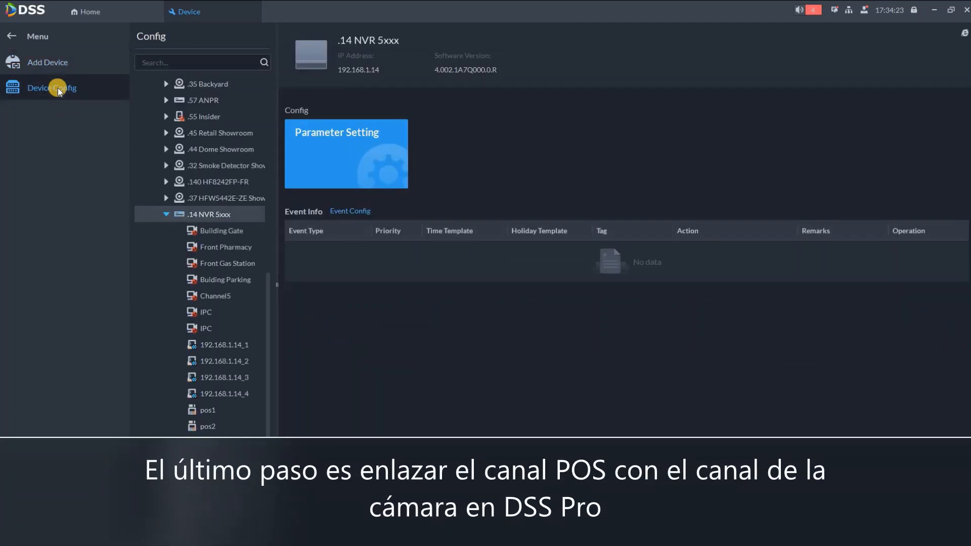
click(209, 408)
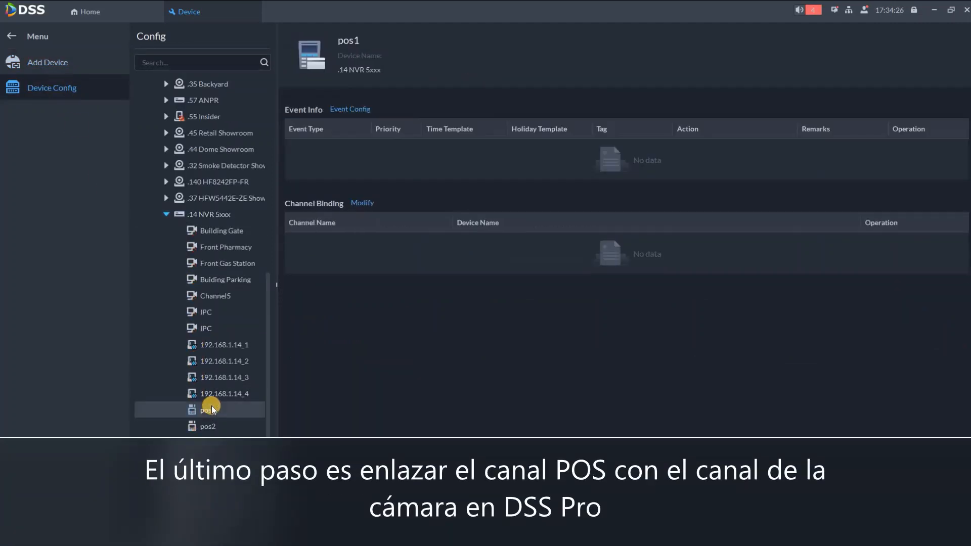
click(361, 204)
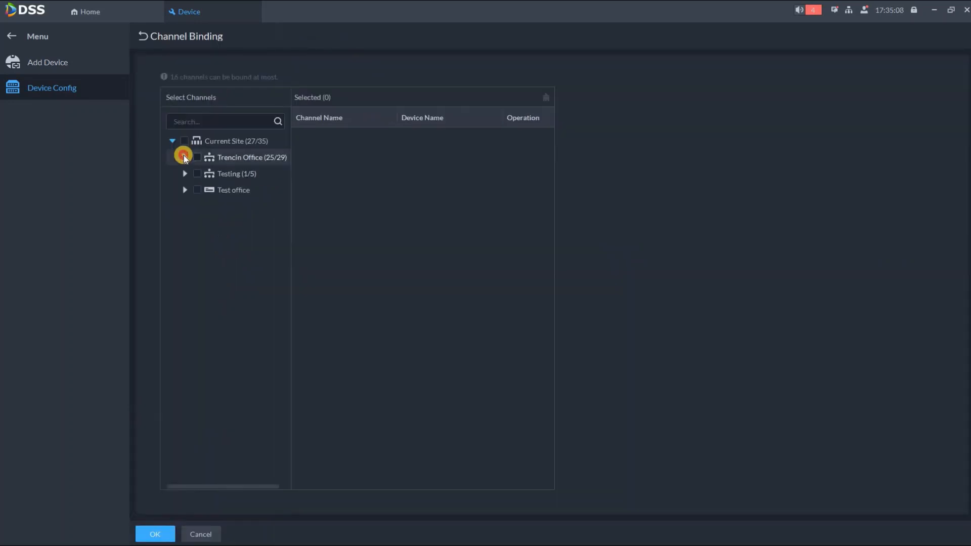
click(185, 157)
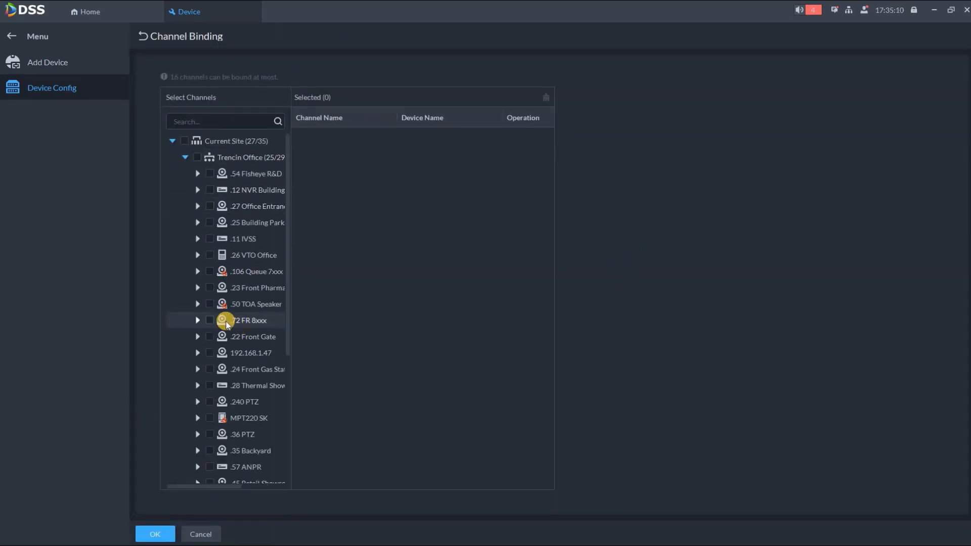
scroll(225, 327, down, 3)
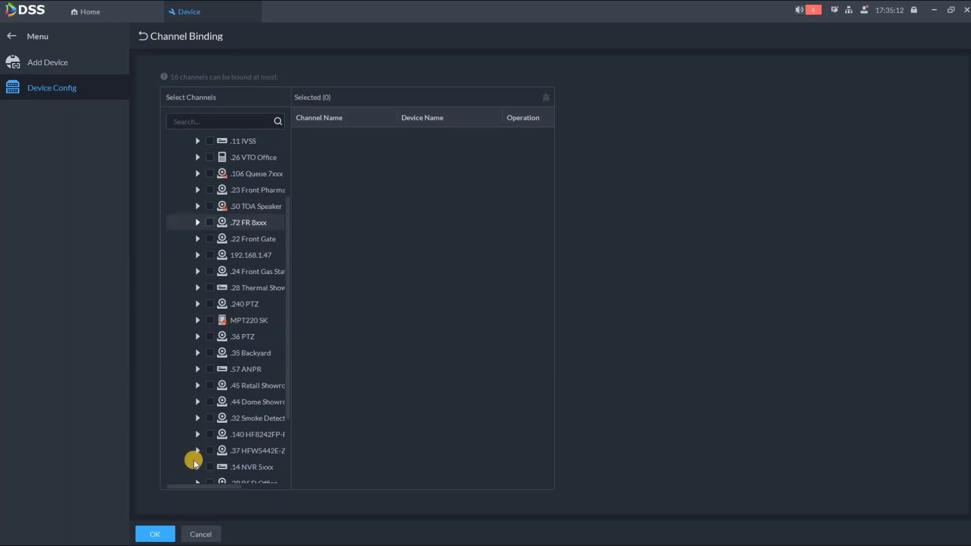
click(197, 467)
scroll(233, 428, down, 3)
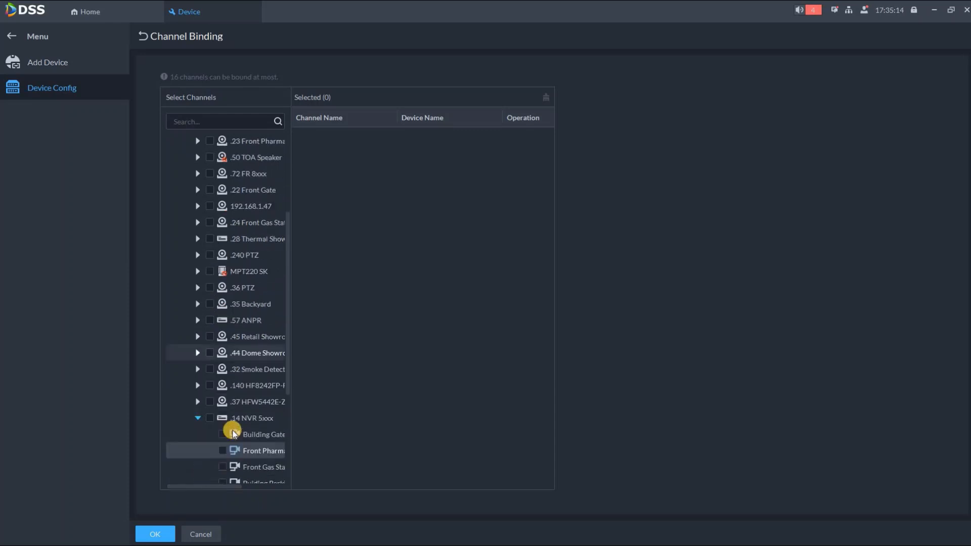
click(224, 435)
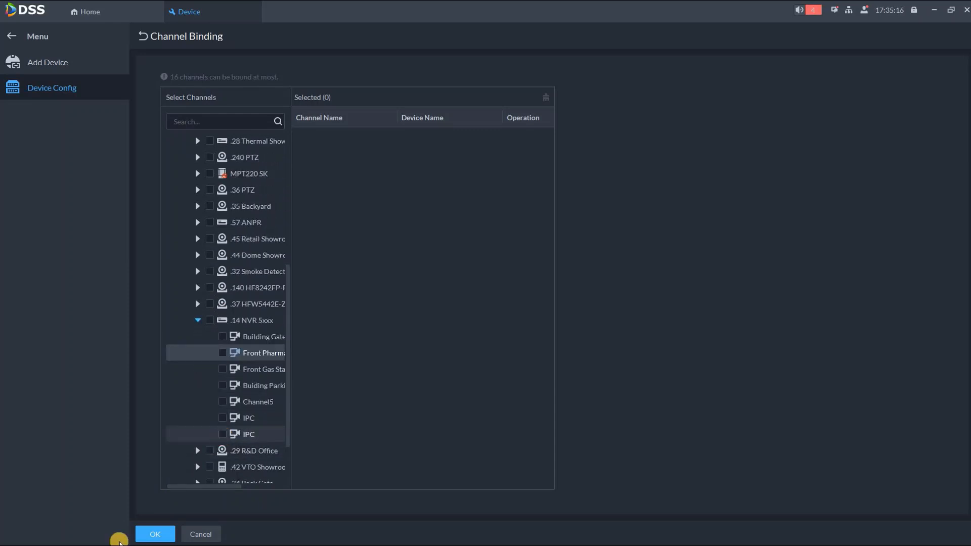
click(154, 535)
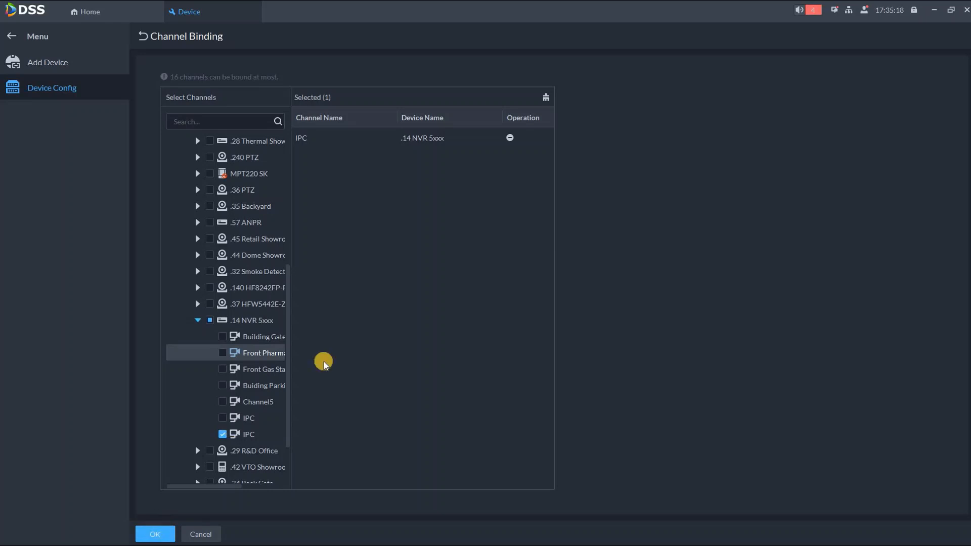